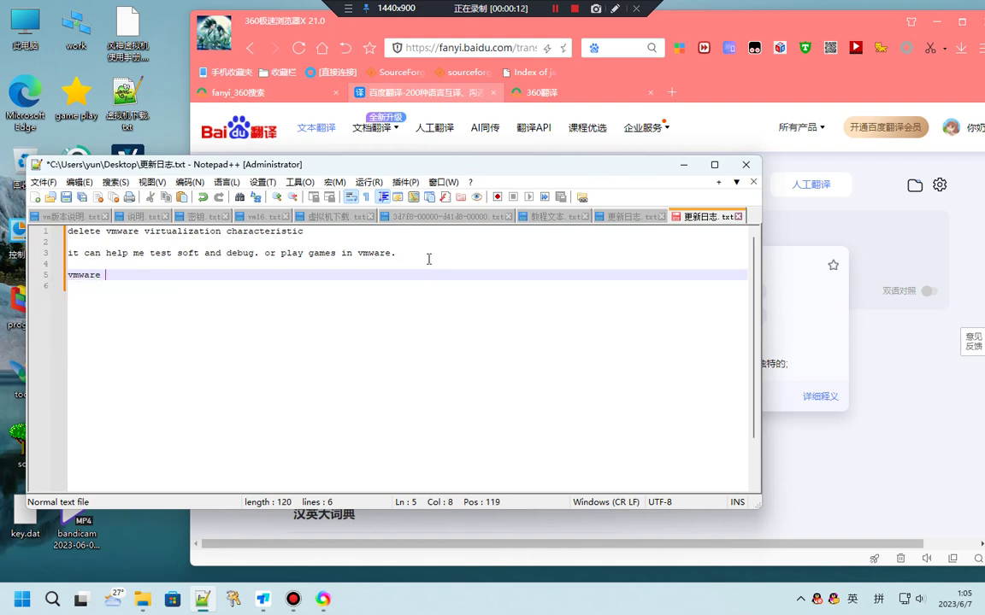
# Type 'vmware vsersion must be 16.1.2.' on line 5 of the notes, then move to the empty line below
pyautogui.write('vsersion must')
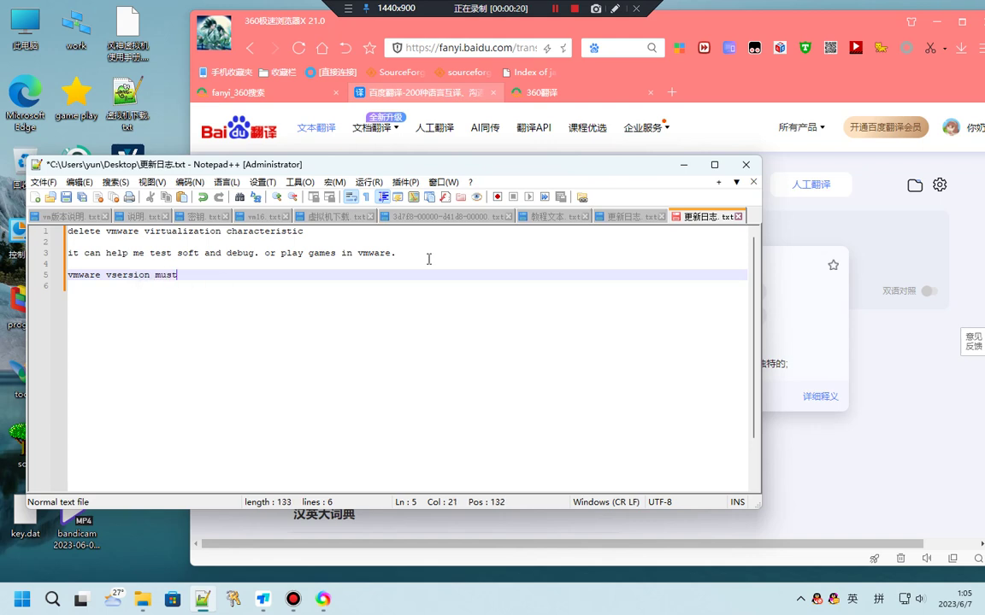
pyautogui.write(' be 16.1.2.')
pyautogui.click(283, 284)
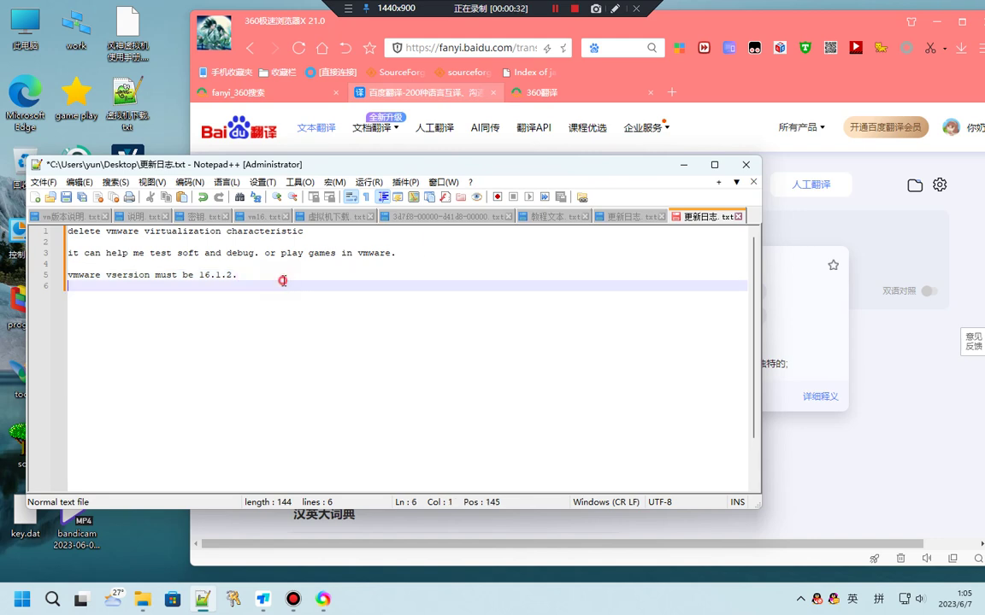
pyautogui.click(23, 599)
# Launch VMware Workstation Pro, arrange it beside the notes, and power on the win10 VM
pyautogui.scroll(-1, 122, 264)
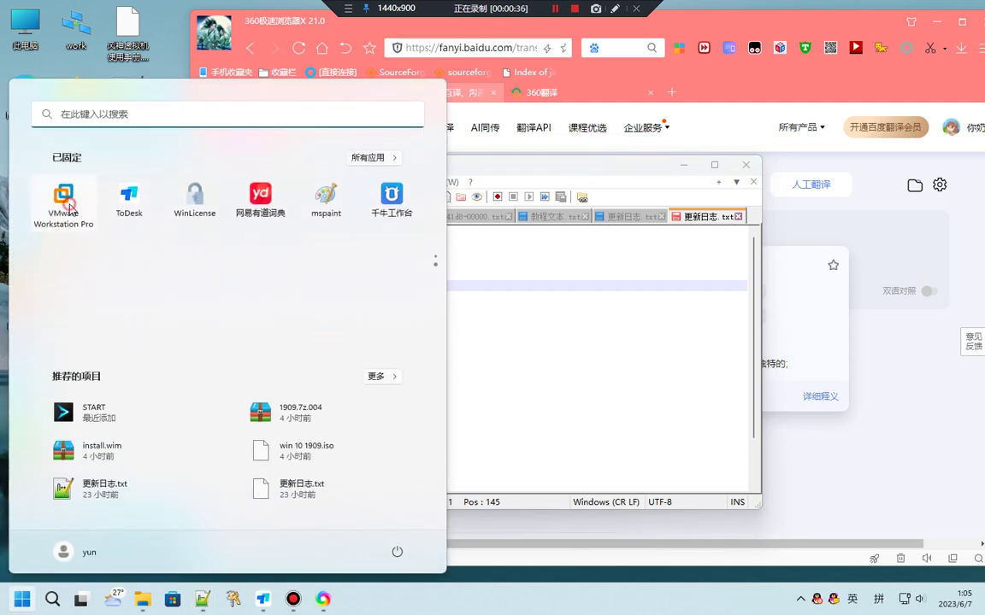
pyautogui.press('Escape')
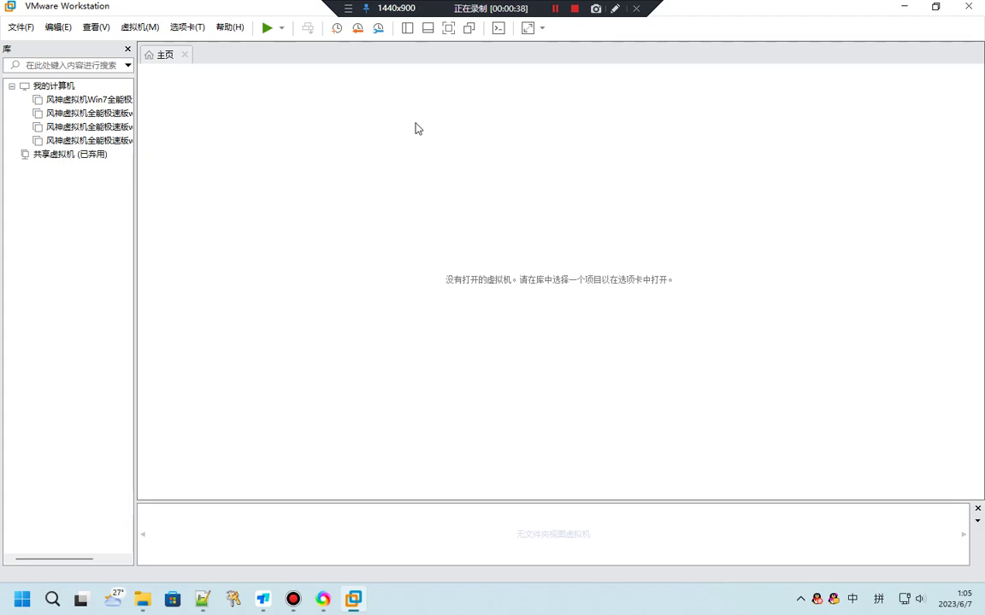
pyautogui.moveTo(238, 11); pyautogui.dragTo(459, 84)
pyautogui.moveTo(151, 158); pyautogui.dragTo(99, 141)
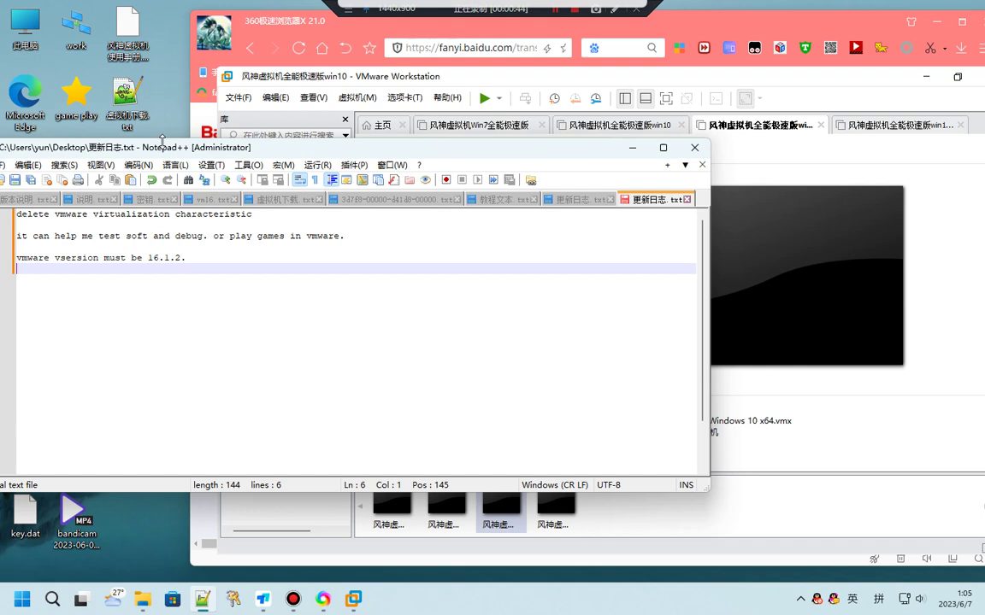
pyautogui.click(833, 161)
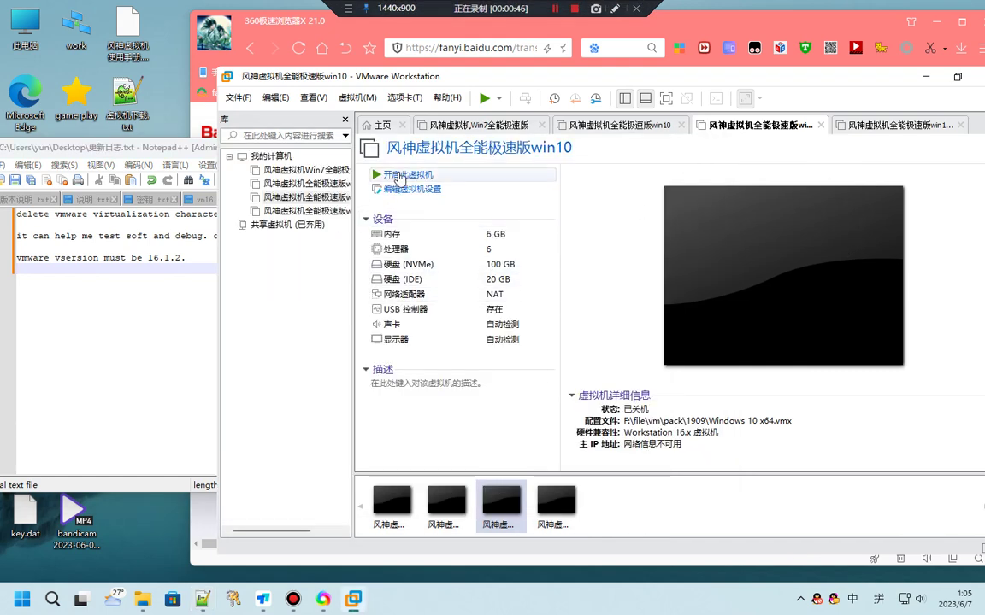
pyautogui.click(424, 176)
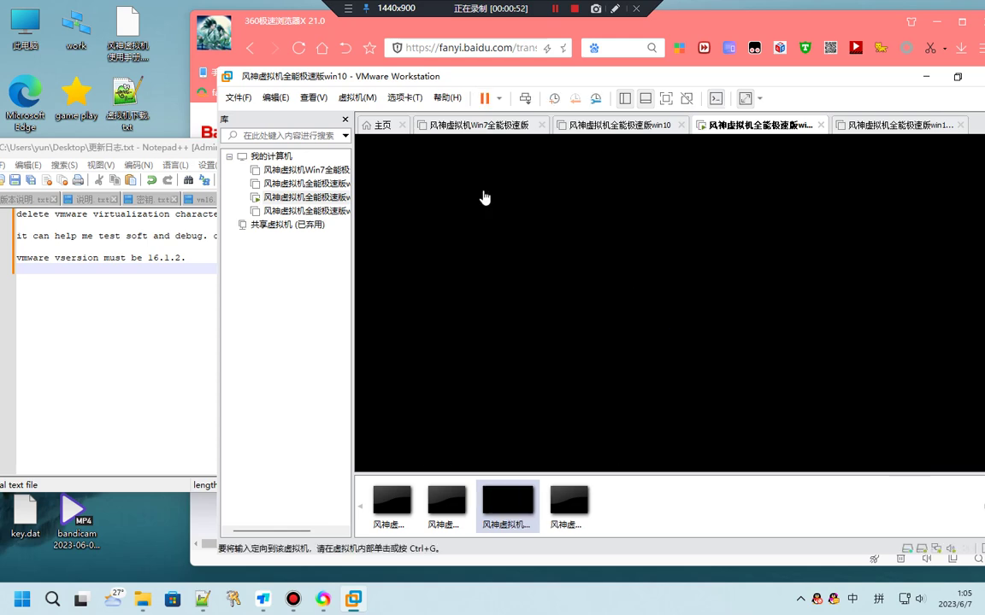
# Reposition the VMware window while the VM boots, then narrow the Notepad++ window beside it
pyautogui.moveTo(671, 79); pyautogui.dragTo(566, 71)
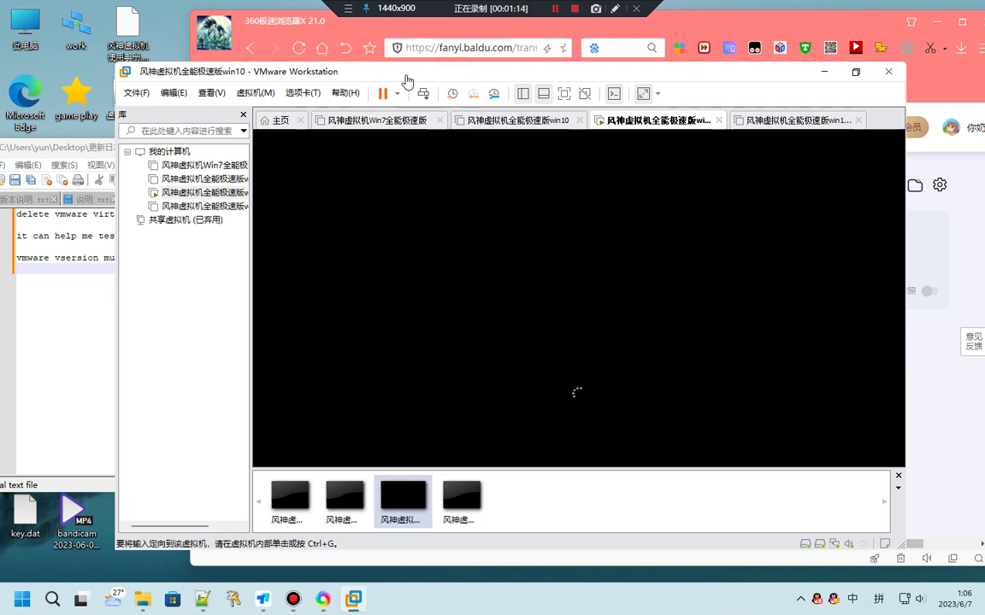
pyautogui.moveTo(407, 81); pyautogui.dragTo(481, 76)
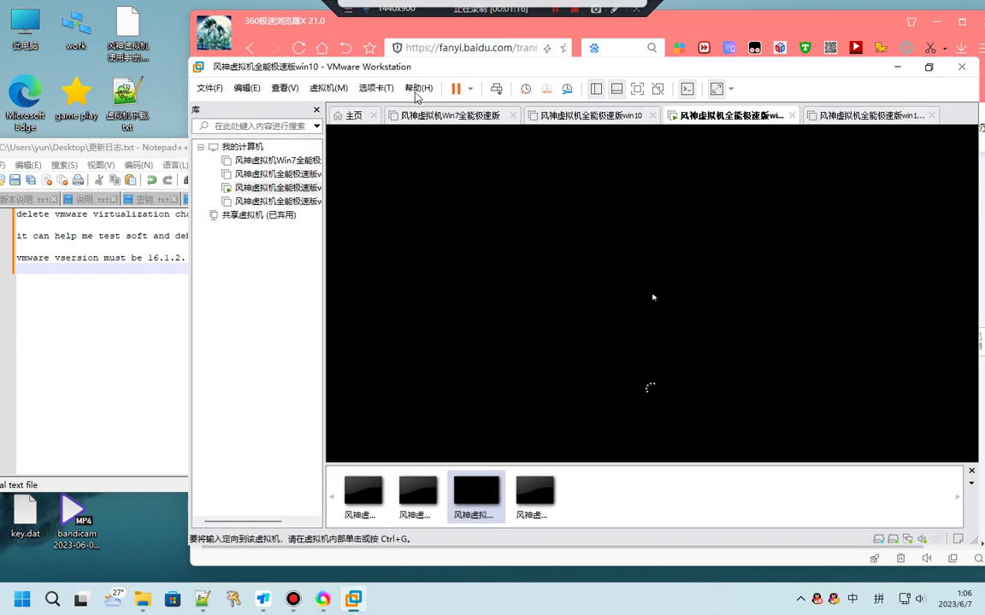
pyautogui.click(136, 273)
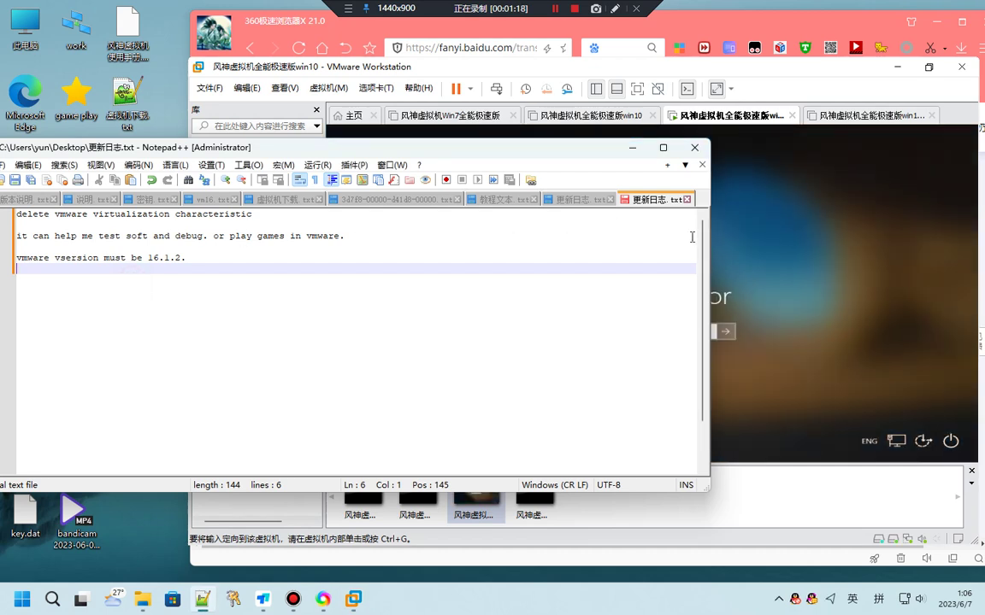
pyautogui.moveTo(710, 230); pyautogui.dragTo(479, 232)
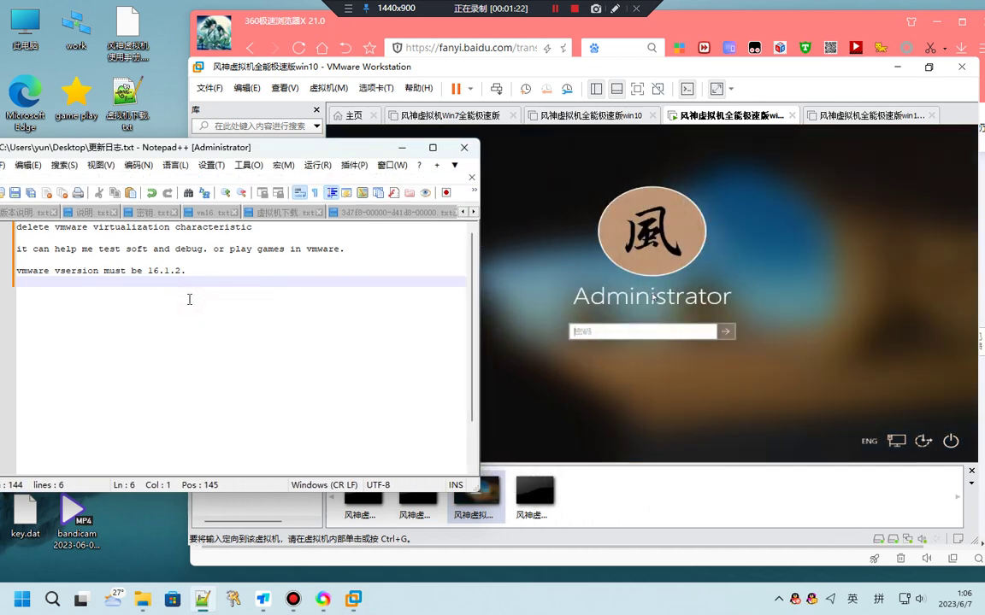
# Add a new line noting the VM password to the notes and save the file
pyautogui.press('Return')
pyautogui.write('pas')
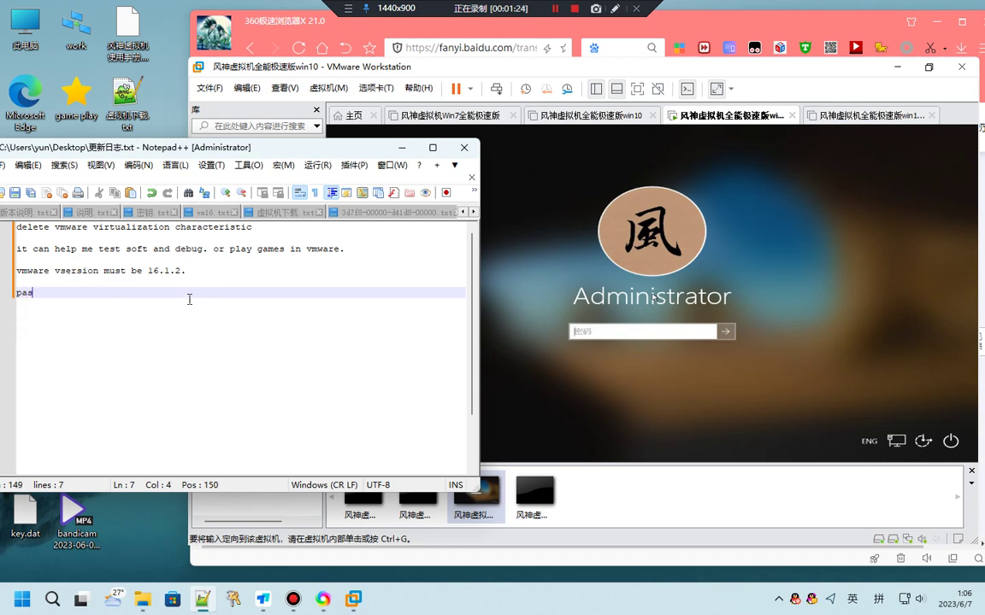
pyautogui.write('s is 123456')
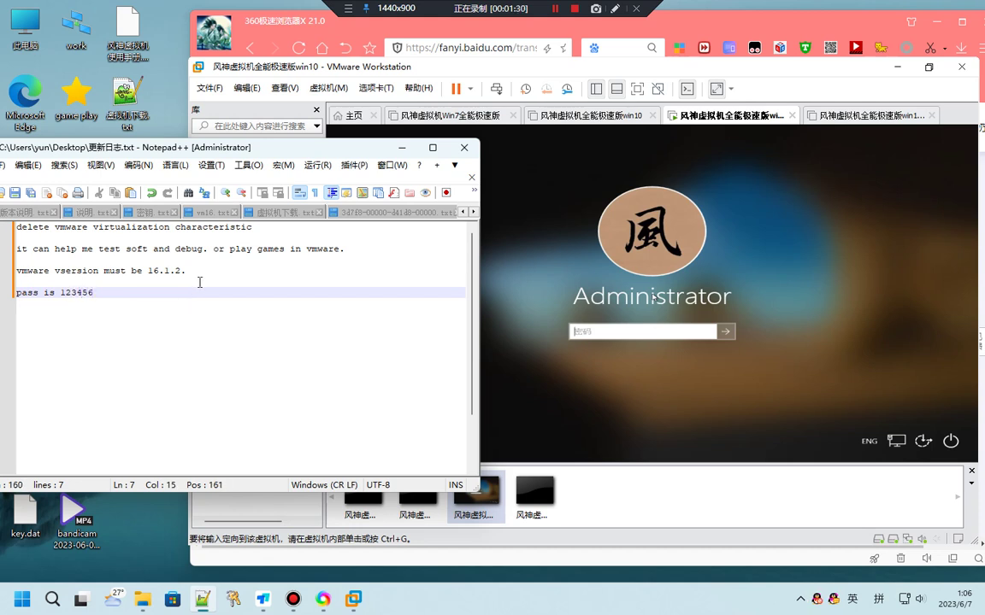
pyautogui.hotkey('ctrl', 's')
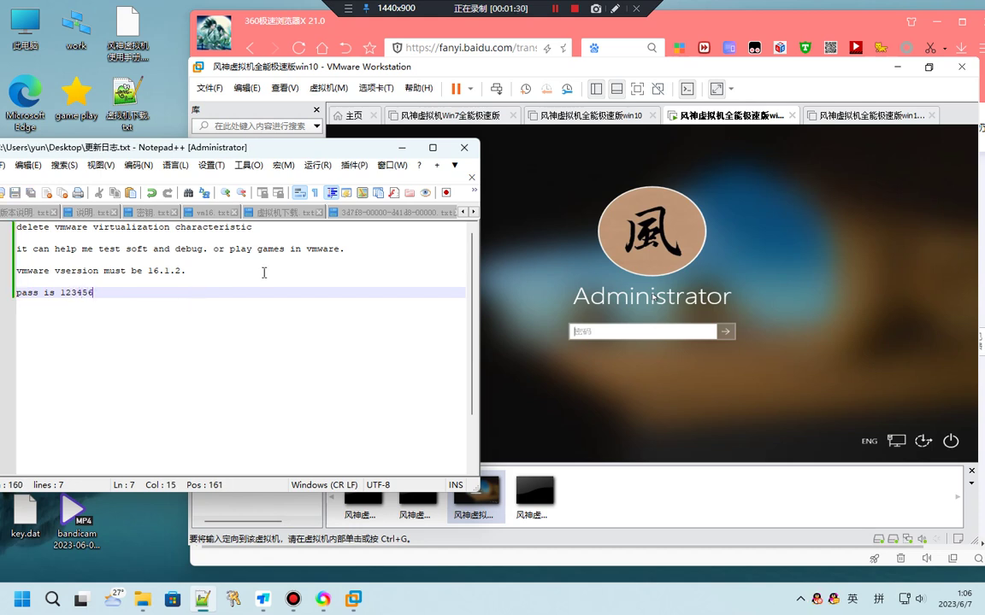
# Sign in to the win10 VM as Administrator with the account password, then release input to the host
pyautogui.click(615, 332)
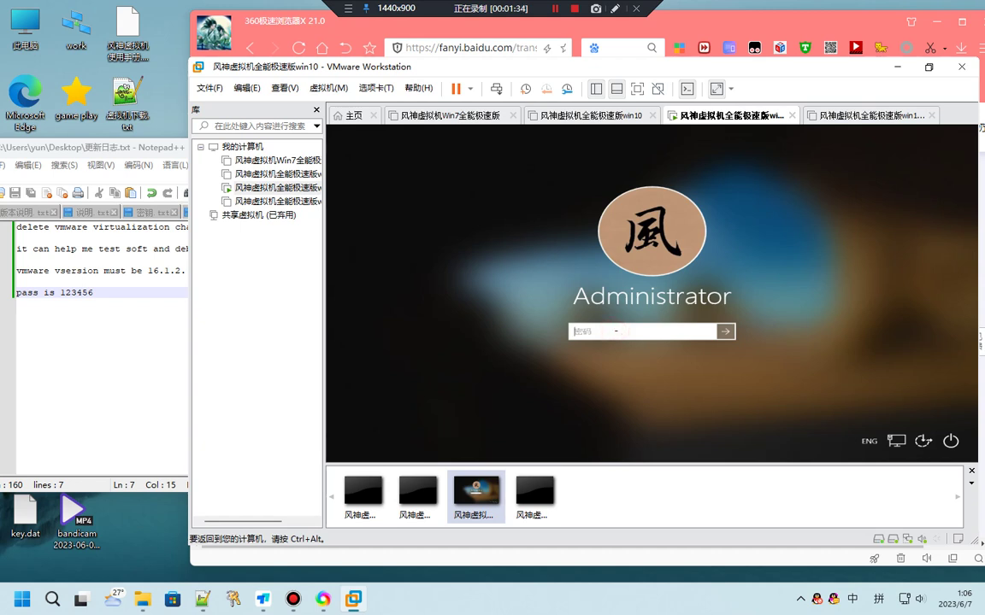
pyautogui.write('123456')
pyautogui.press('Return')
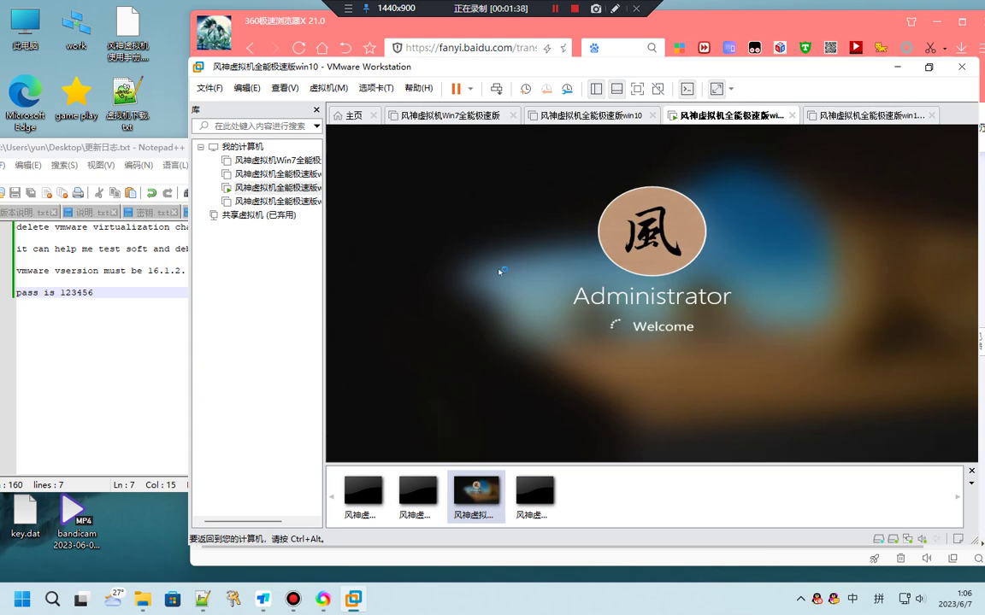
pyautogui.hotkey('ctrl', 'alt')
pyautogui.click(105, 296)
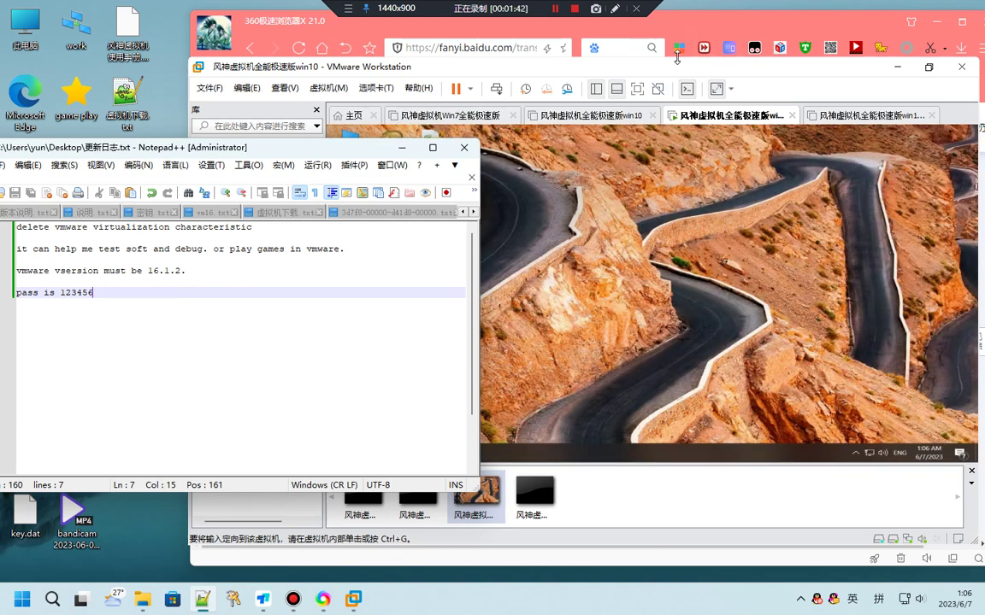
# Maximize VMware to view the win10 desktop and its Start menu, then restore it behind the notes
pyautogui.click(655, 67)
pyautogui.moveTo(656, 67); pyautogui.dragTo(603, 3)
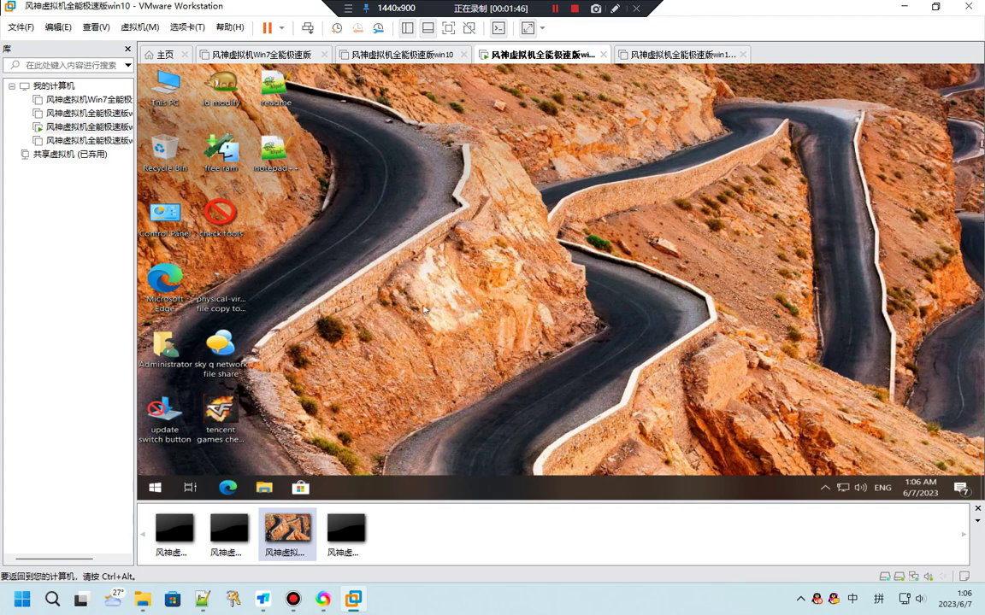
pyautogui.click(155, 487)
pyautogui.click(670, 219)
pyautogui.moveTo(184, 9); pyautogui.dragTo(464, 81)
pyautogui.click(147, 302)
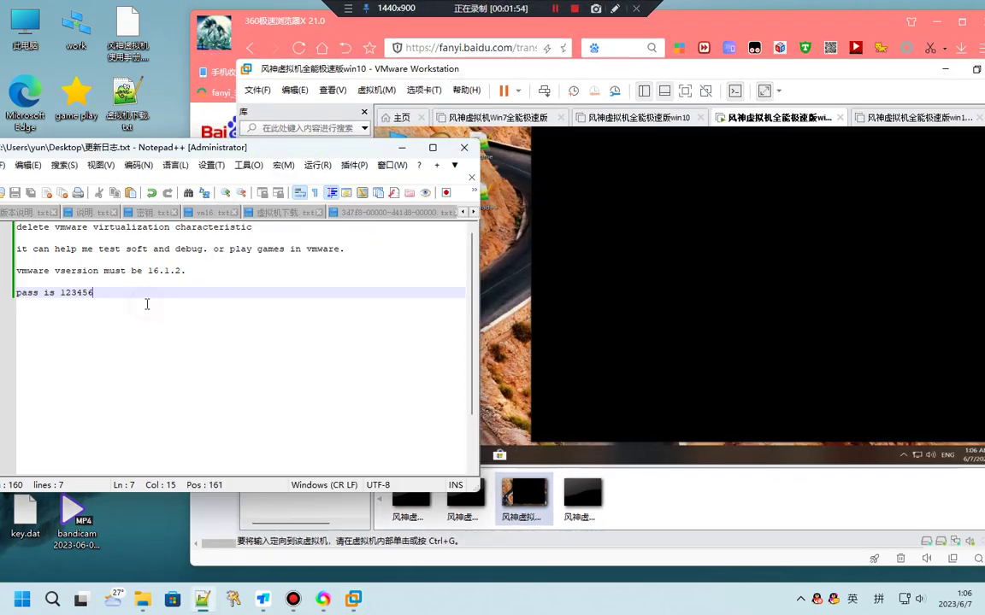
# Append '. it based on full win10' to the password line and bring VMware to the front full-screen
pyautogui.write('. i')
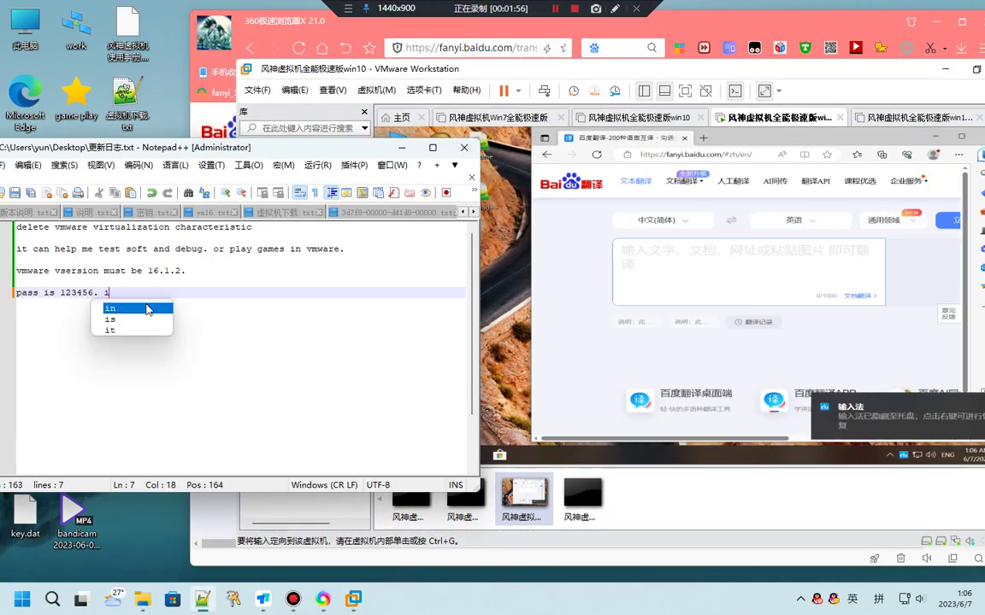
pyautogui.write('t b')
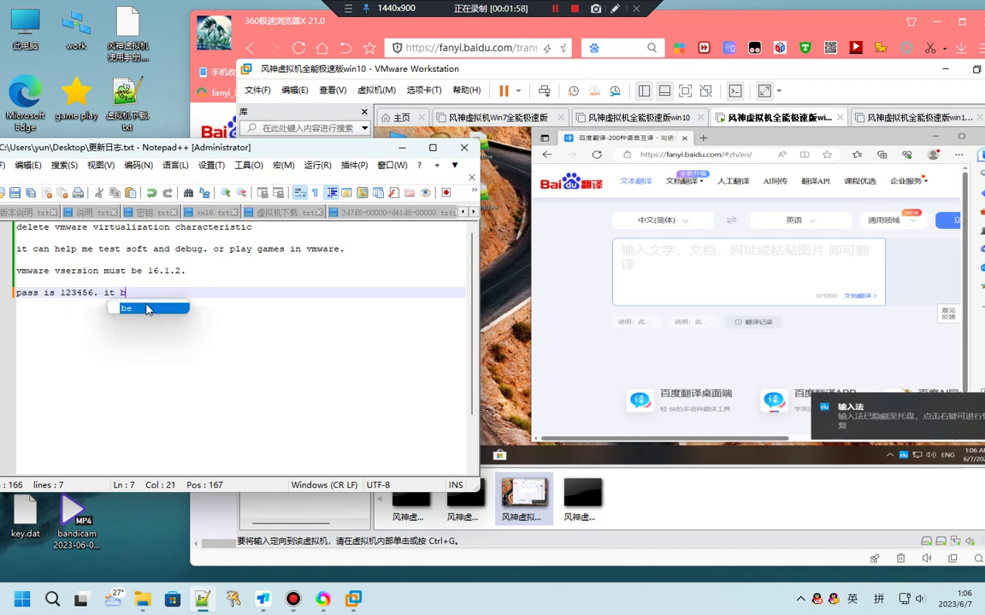
pyautogui.write('ased on')
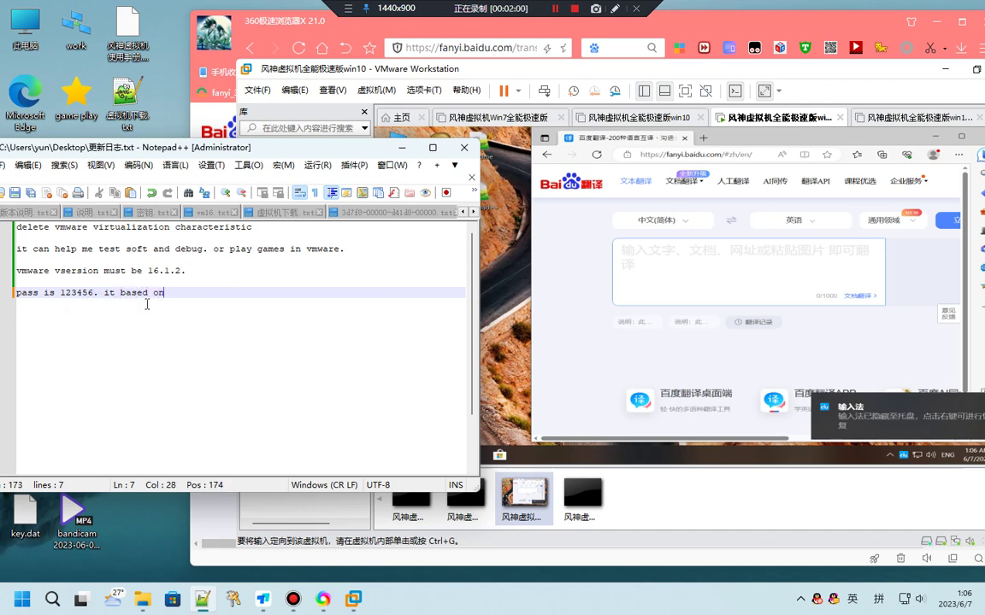
pyautogui.write(' full win10 .')
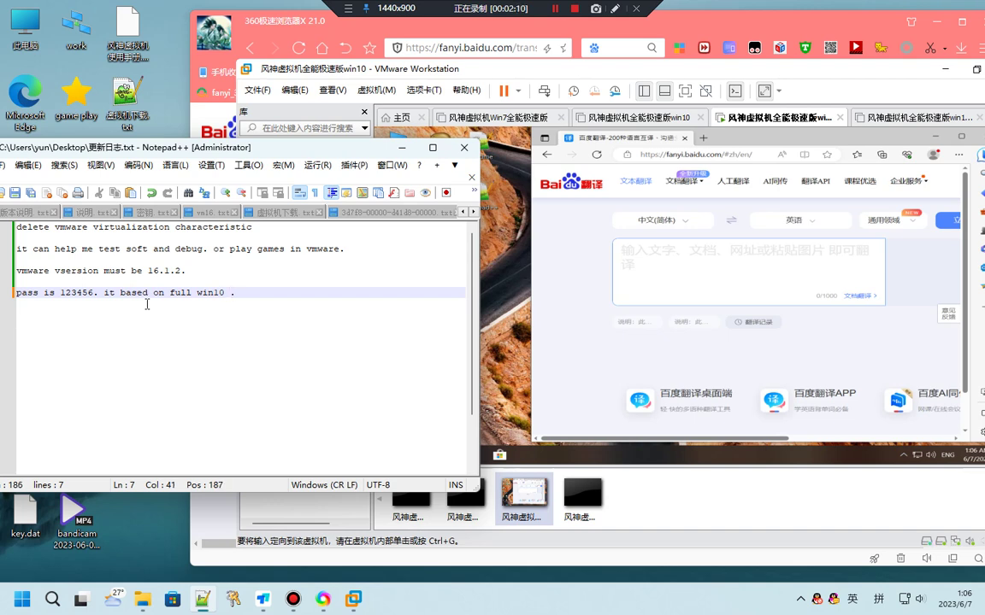
pyautogui.moveTo(499, 70); pyautogui.dragTo(333, 4)
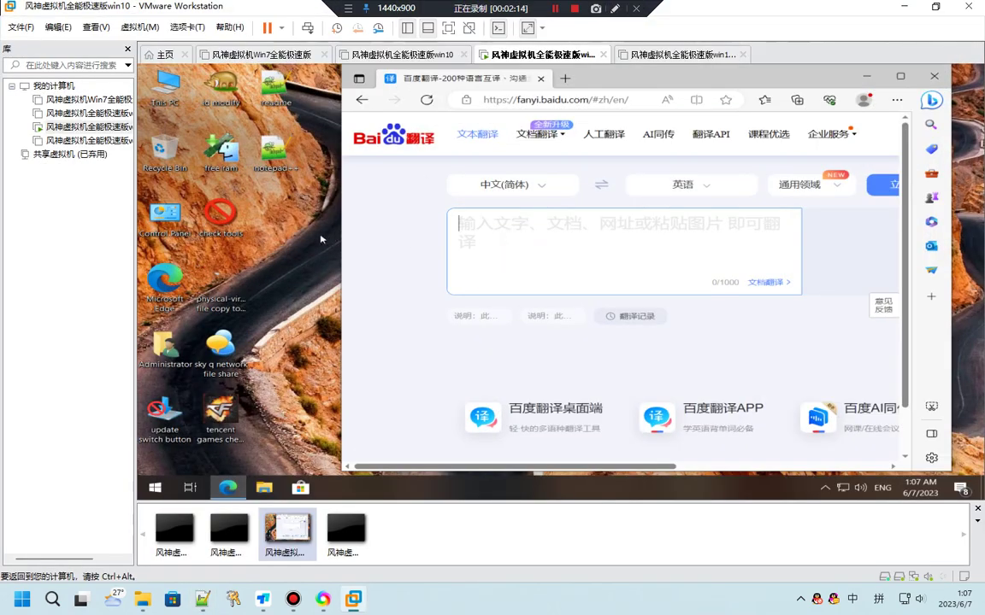
# Close the Baidu Translate browser window in the win10 guest
pyautogui.click(291, 227)
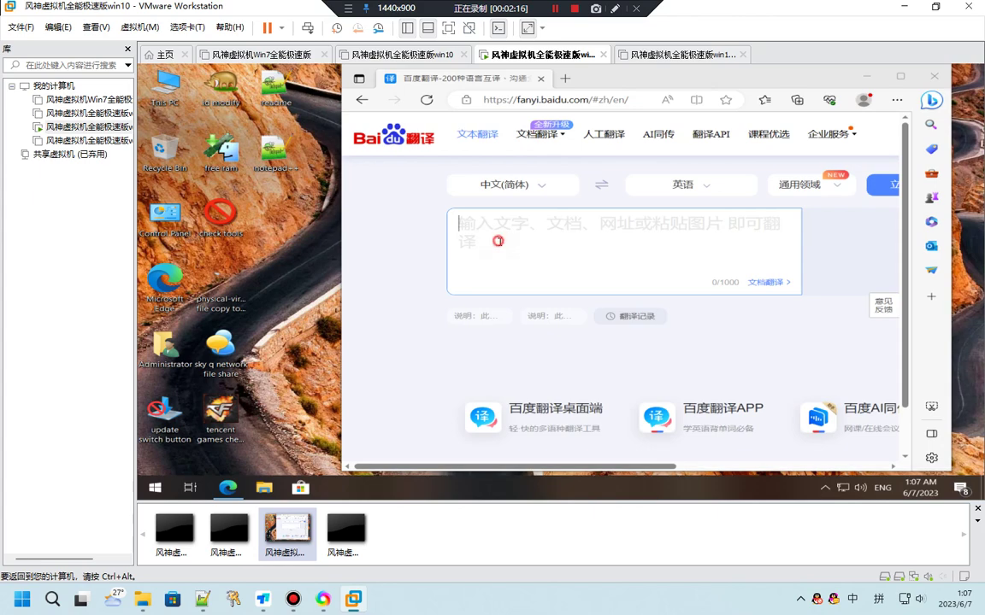
pyautogui.click(346, 192)
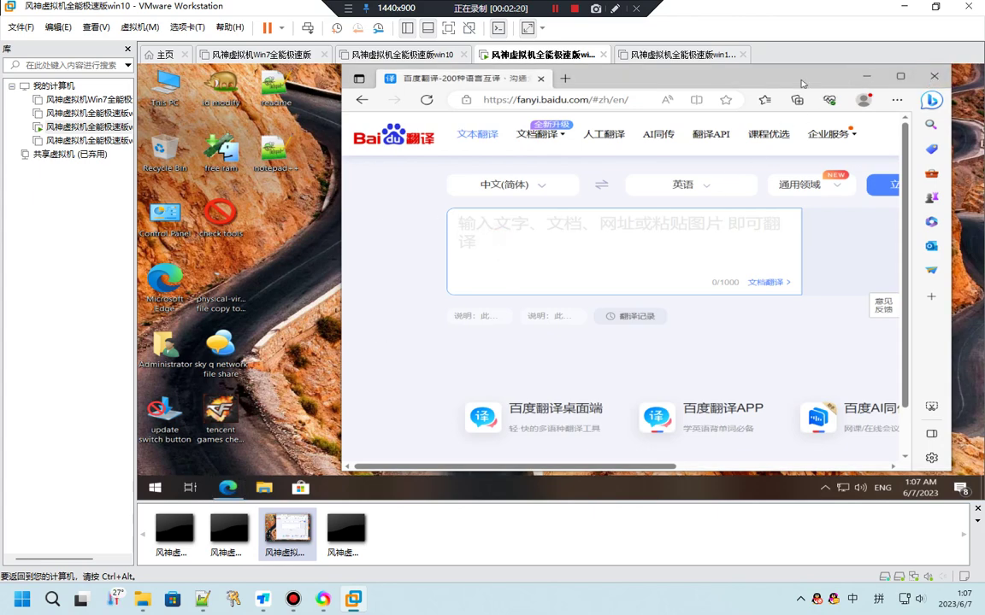
pyautogui.click(934, 76)
# Open This PC's Properties in the guest and scroll through the System information
pyautogui.rightClick(170, 86)
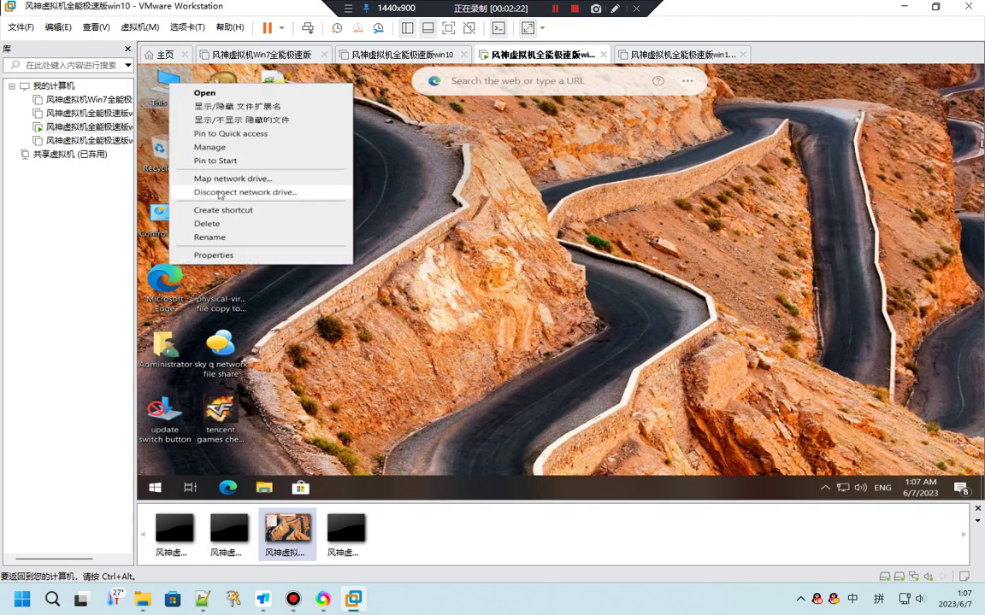
pyautogui.click(210, 229)
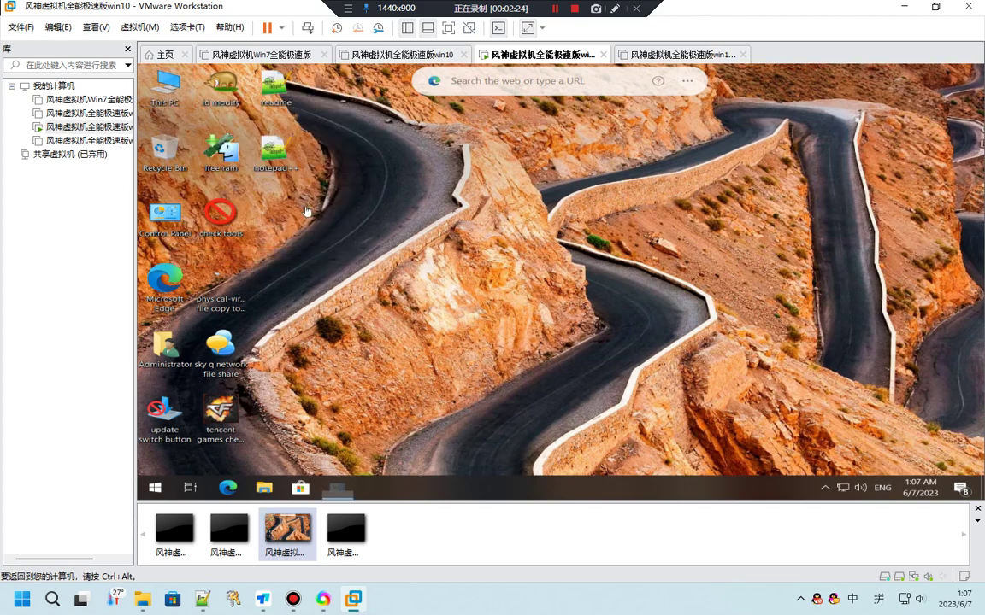
pyautogui.scroll(-2, 535, 242)
pyautogui.scroll(2, 535, 242)
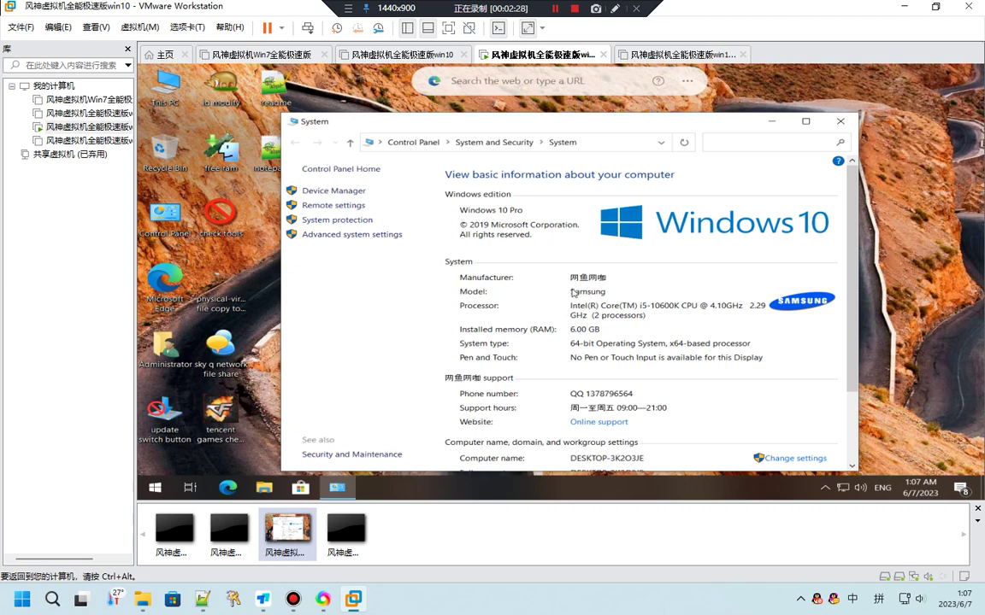
pyautogui.scroll(-1, 634, 325)
pyautogui.scroll(1, 633, 325)
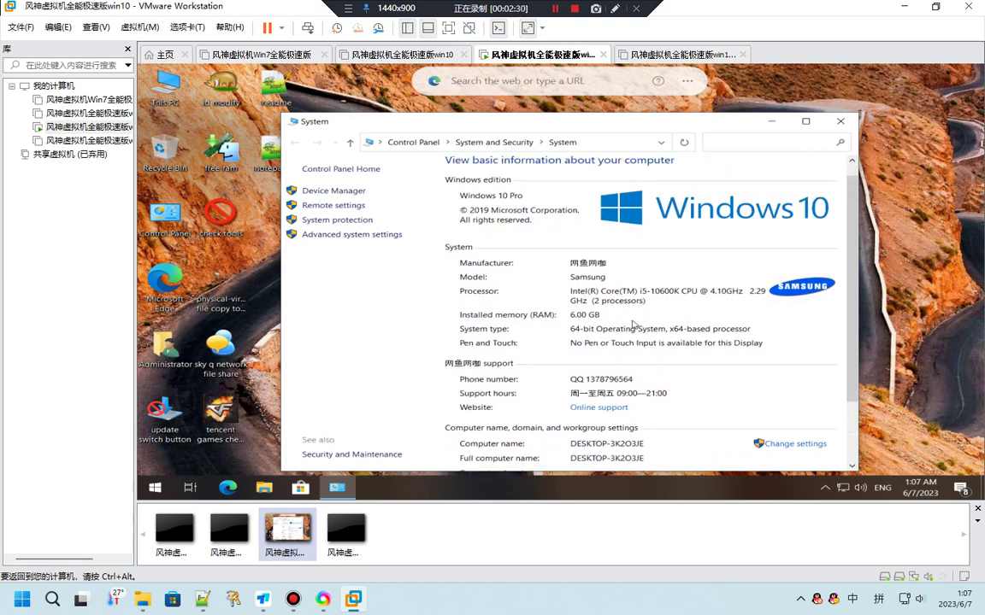
pyautogui.scroll(-1, 493, 249)
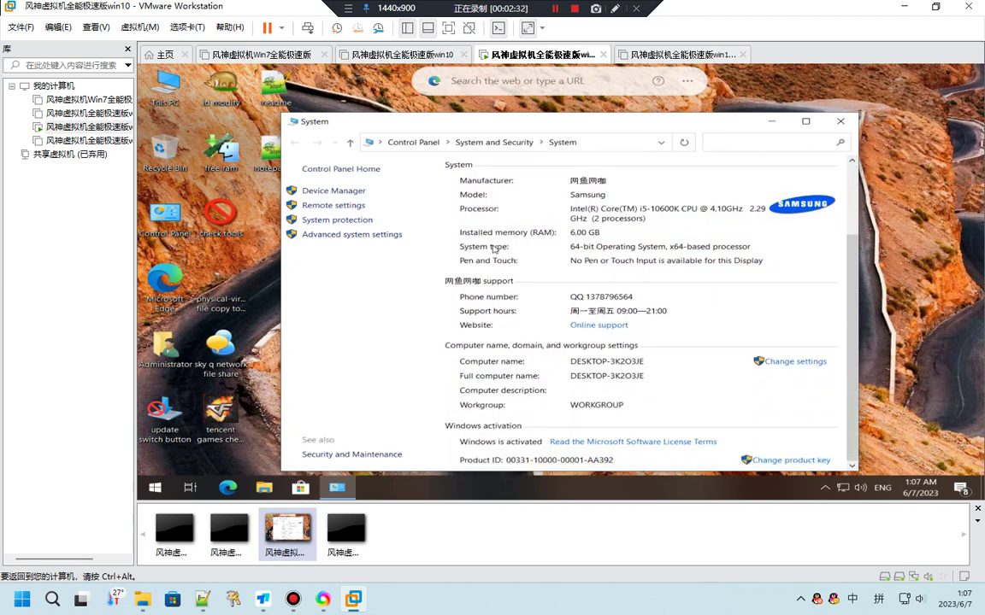
pyautogui.scroll(1, 449, 229)
# Briefly bring up the notes, re-maximize VMware, and close the guest's System window
pyautogui.moveTo(182, 10); pyautogui.dragTo(336, 38)
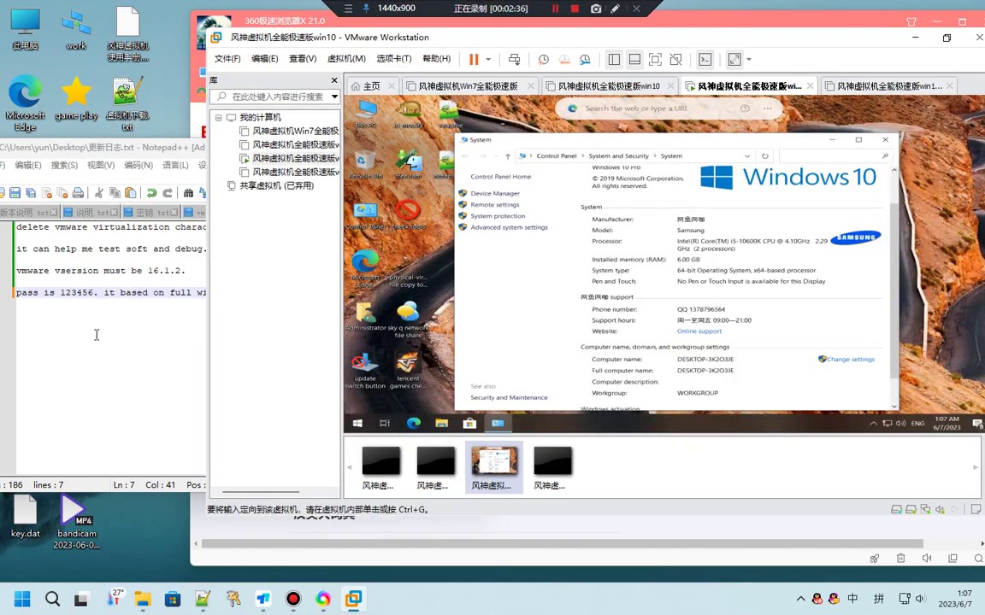
pyautogui.click(98, 335)
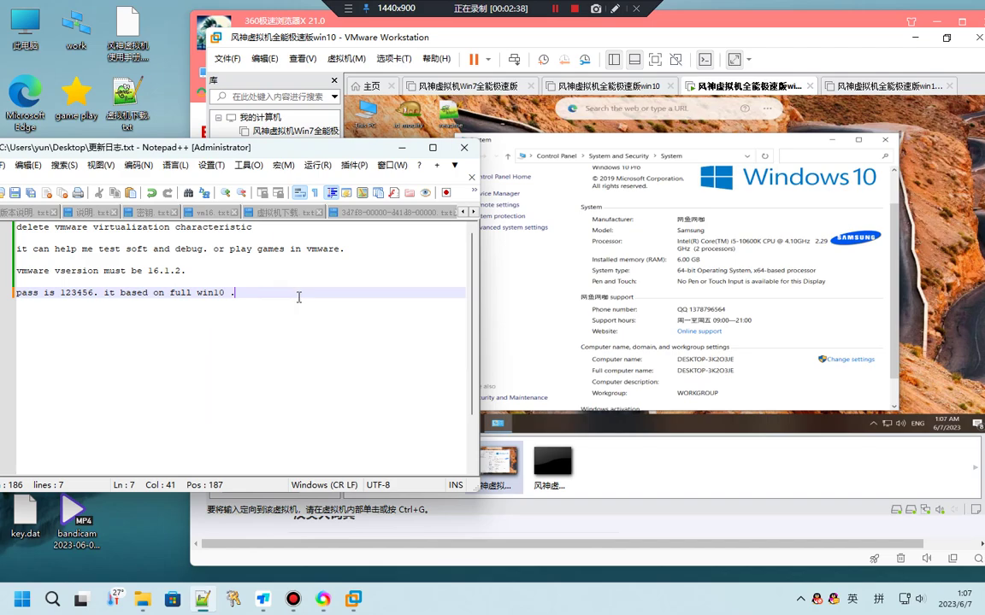
pyautogui.moveTo(322, 43); pyautogui.dragTo(184, 1)
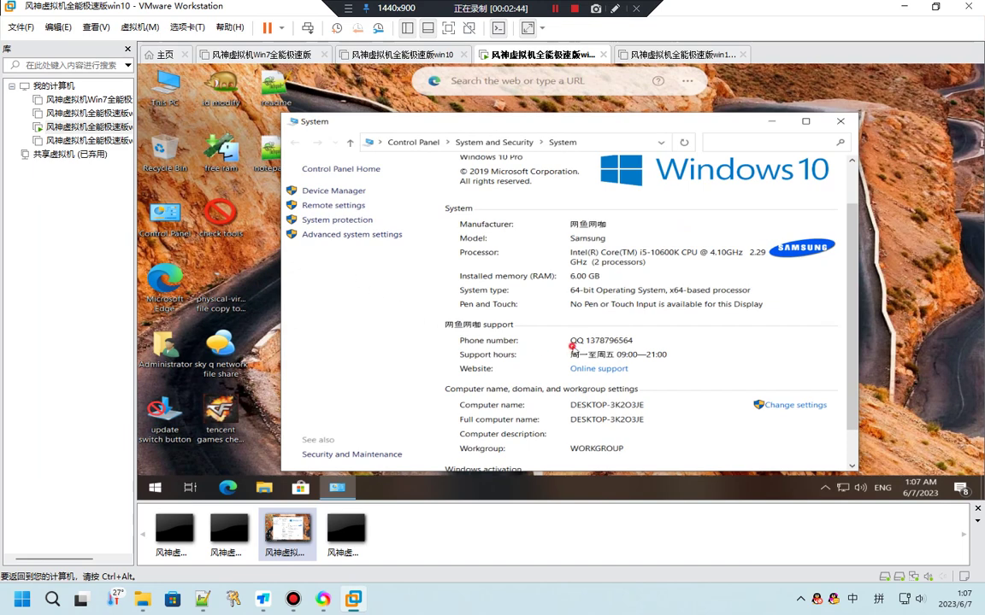
pyautogui.scroll(-2, 518, 309)
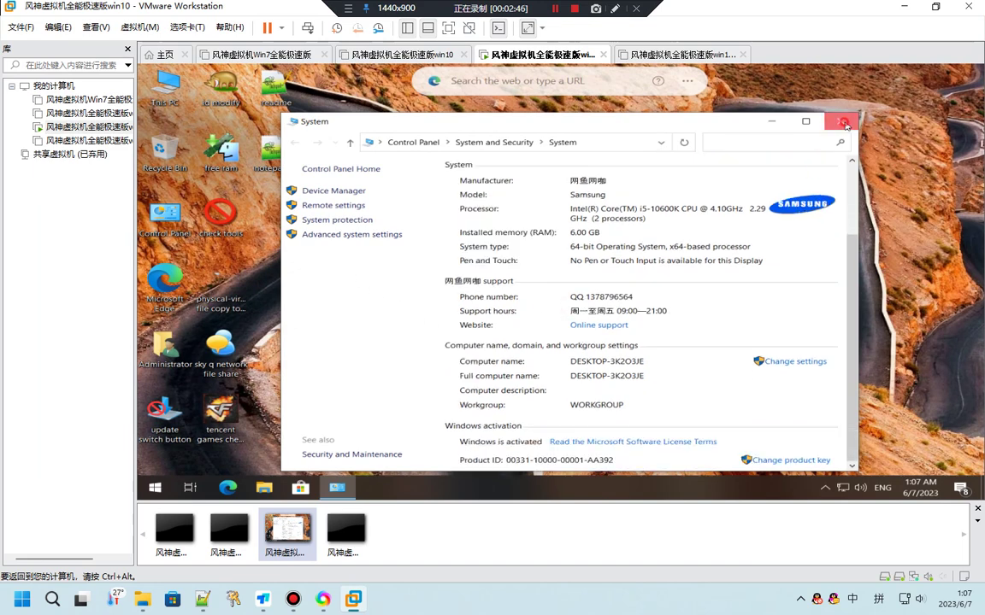
pyautogui.click(843, 122)
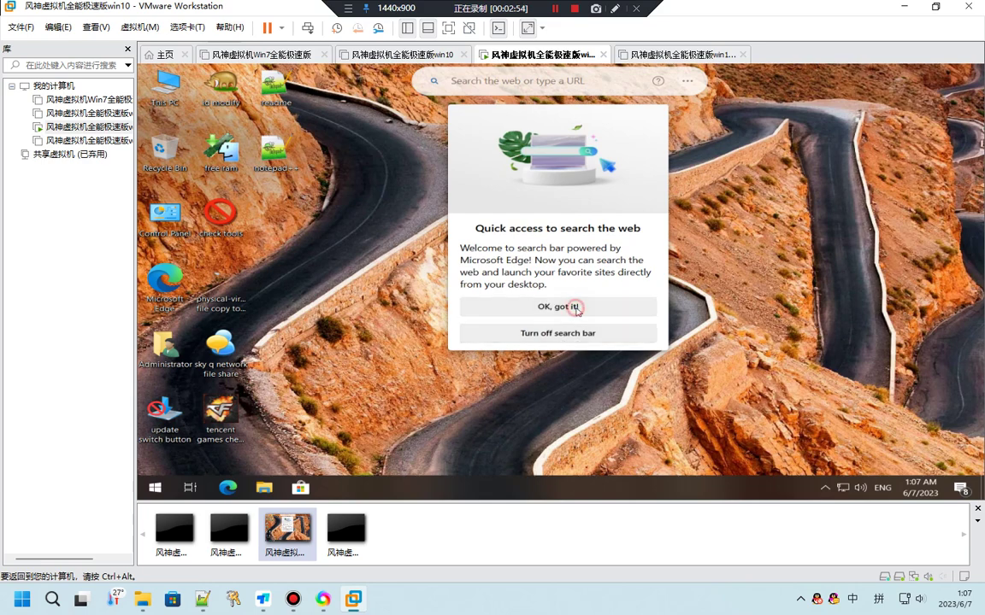
# Dismiss the Edge search-bar popup, open and close This PC, then restore VMware to a smaller window
pyautogui.click(567, 306)
pyautogui.click(527, 86)
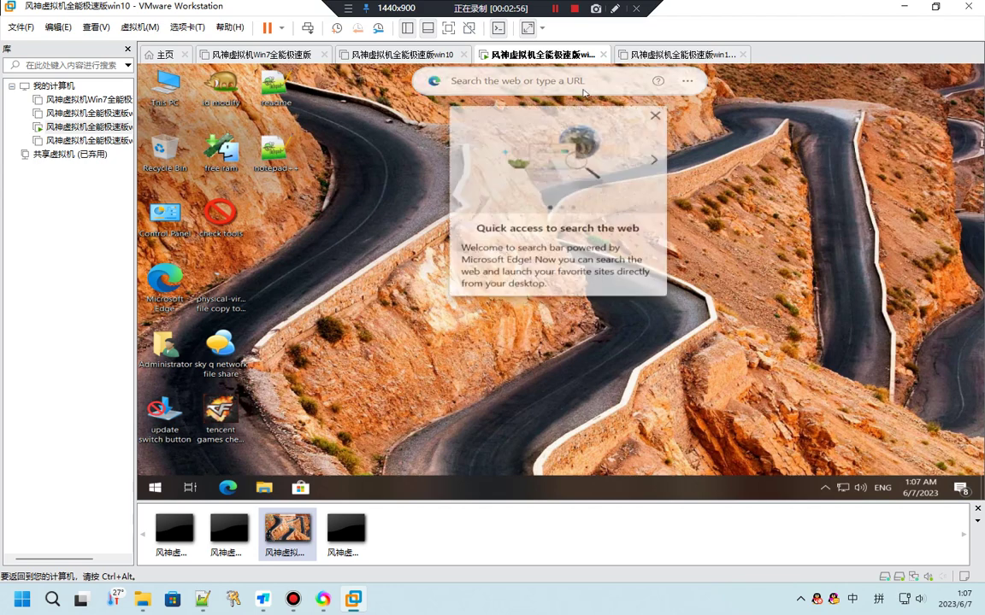
pyautogui.click(456, 196)
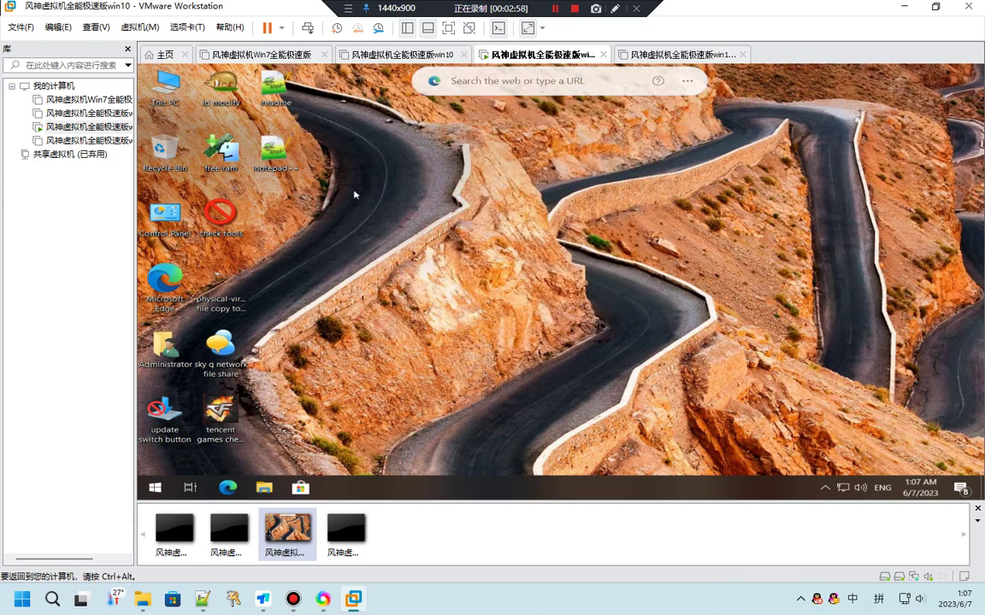
pyautogui.doubleClick(167, 84)
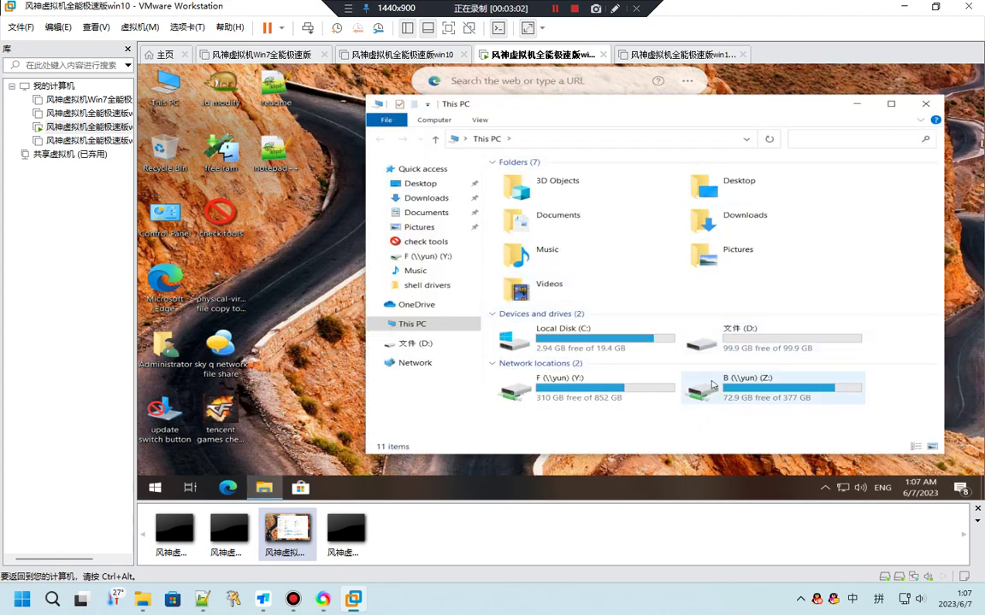
pyautogui.click(918, 109)
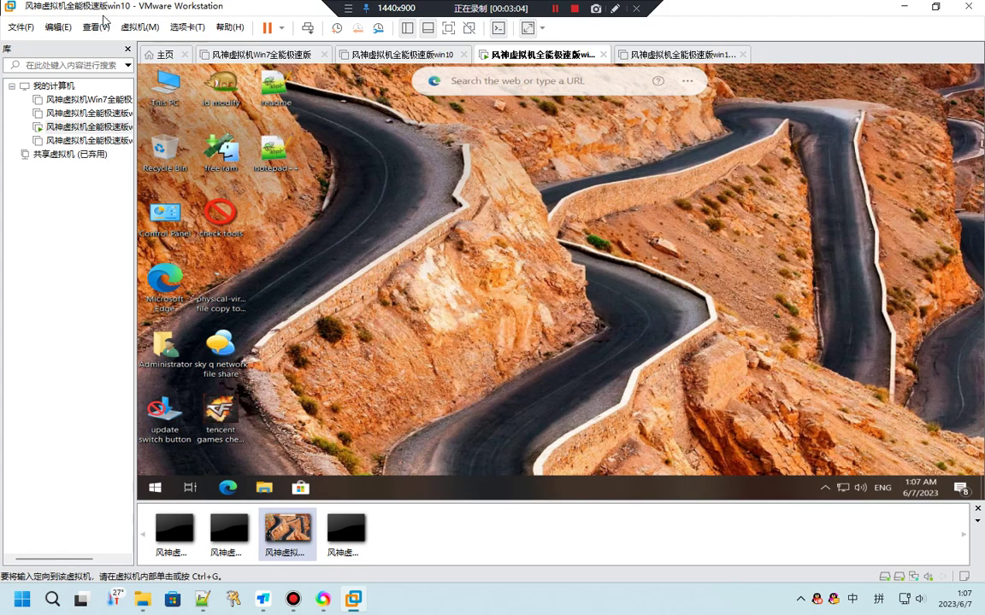
pyautogui.doubleClick(101, 10)
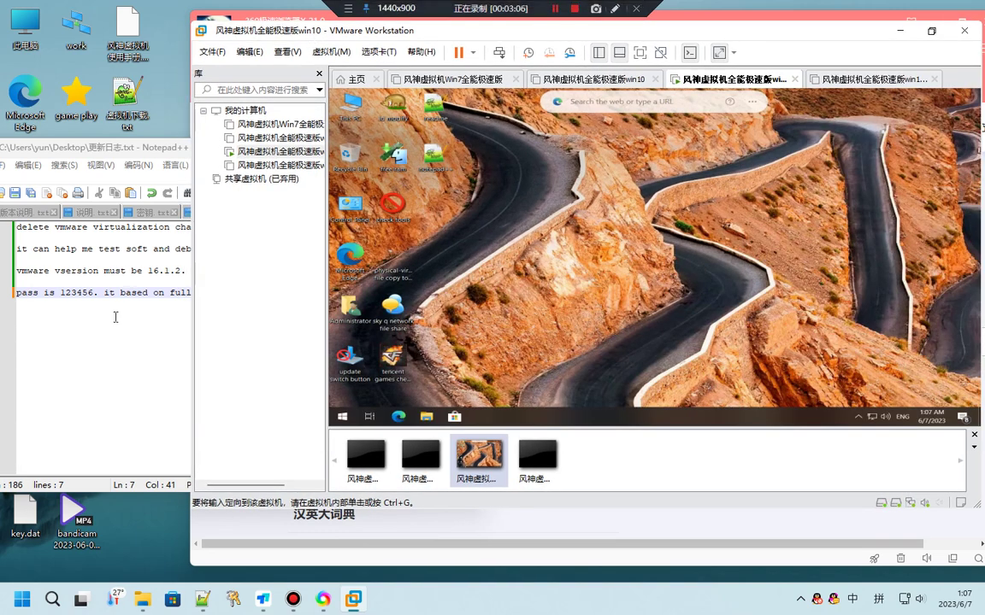
# Append 'it can run some games and debug software' to the password line, then bring VMware forward
pyautogui.click(107, 310)
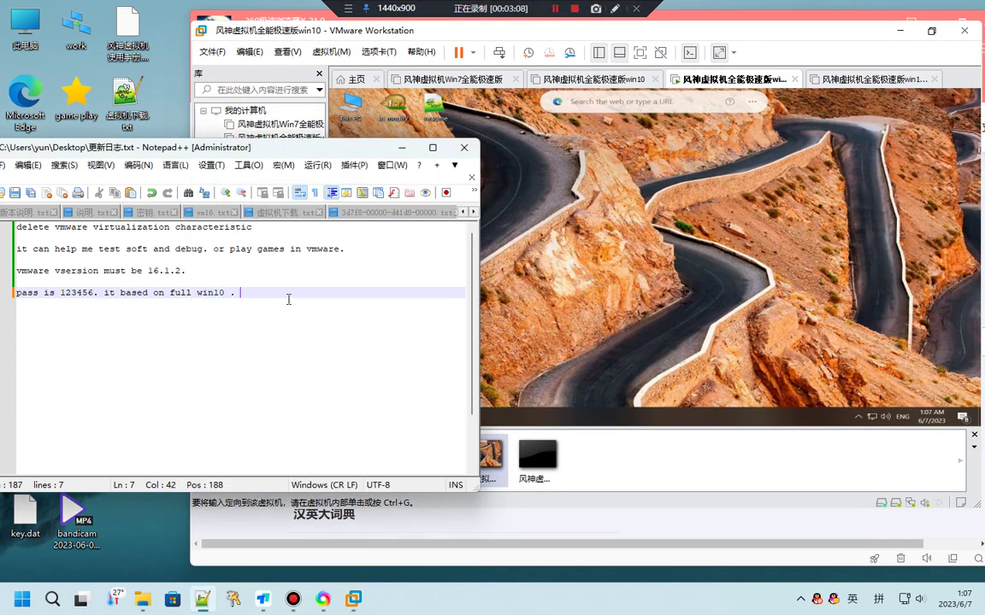
pyautogui.write('it')
pyautogui.write(' ca')
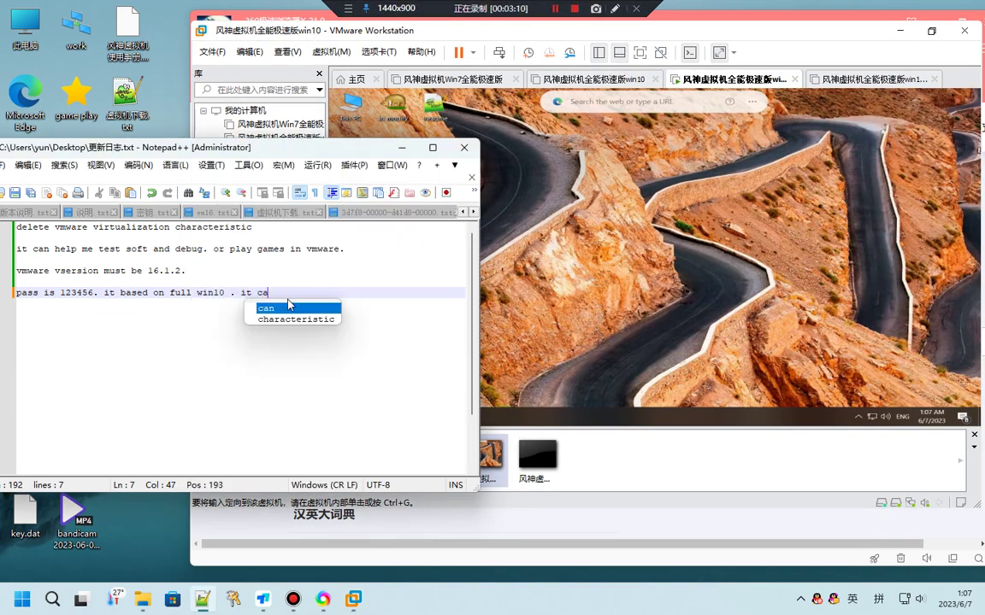
pyautogui.write('n r')
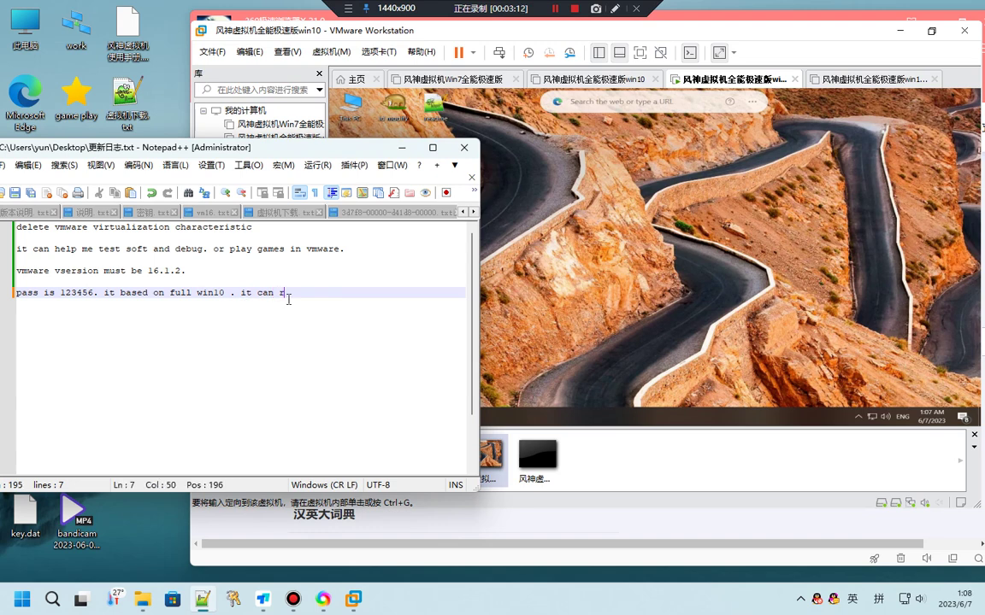
pyautogui.write('un some games')
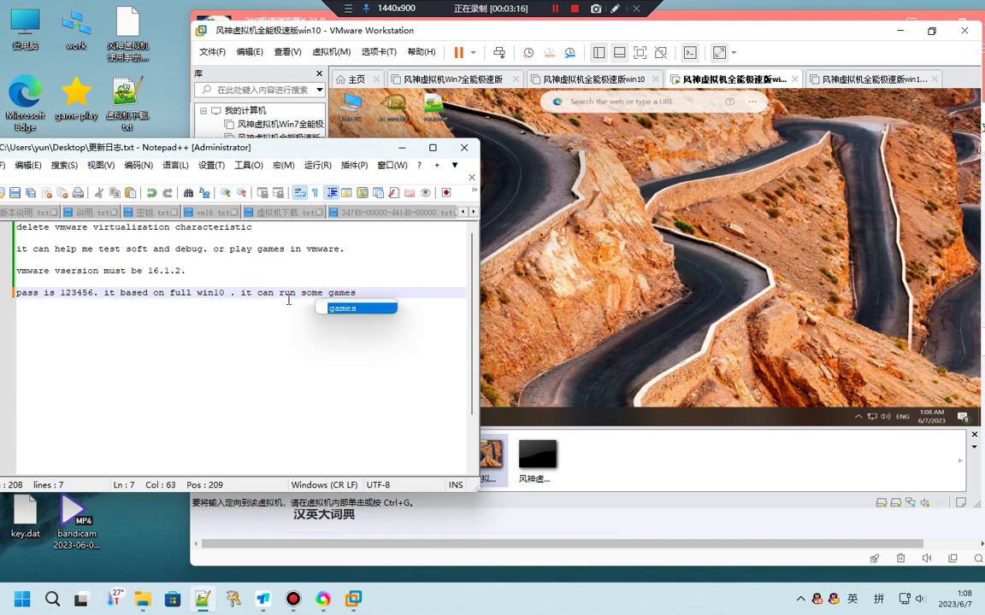
pyautogui.write(' and ')
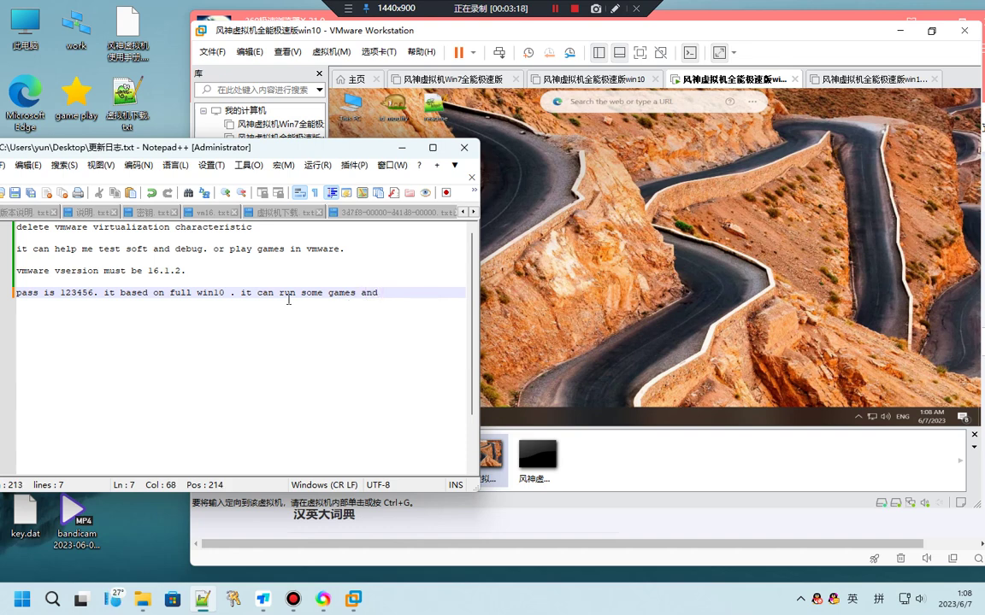
pyautogui.write('deb')
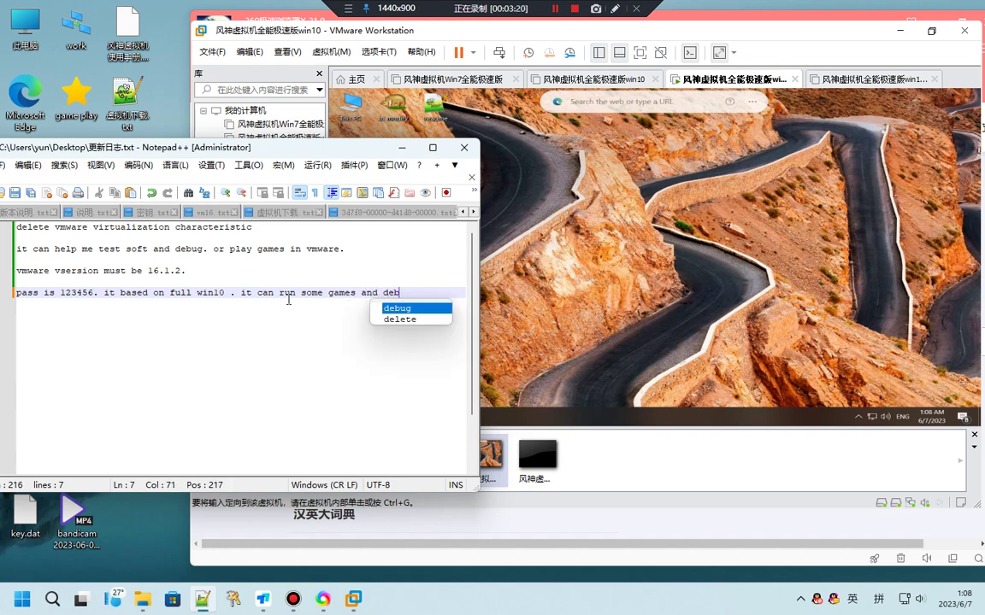
pyautogui.write('ug so')
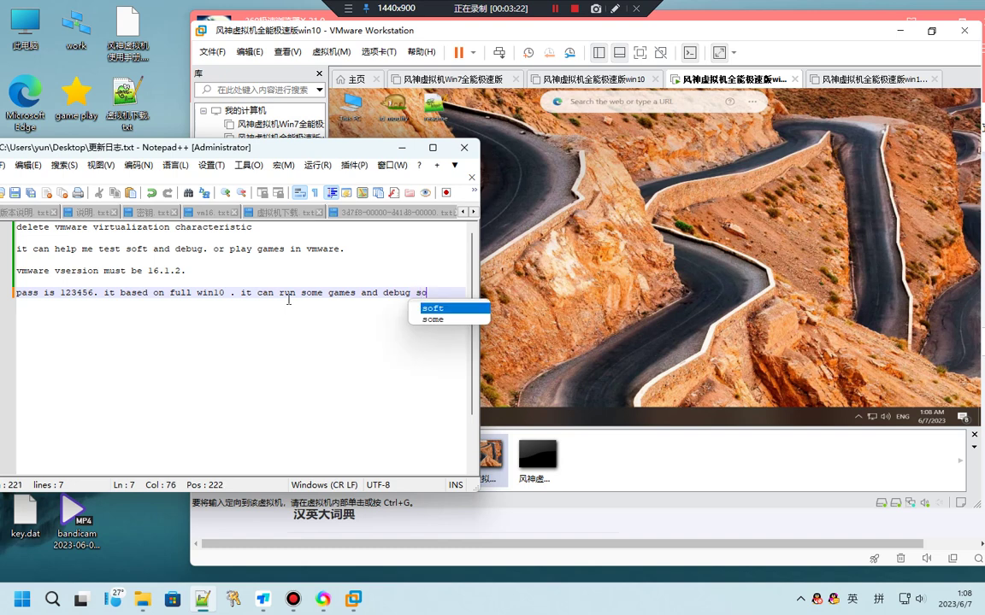
pyautogui.write('ftware.')
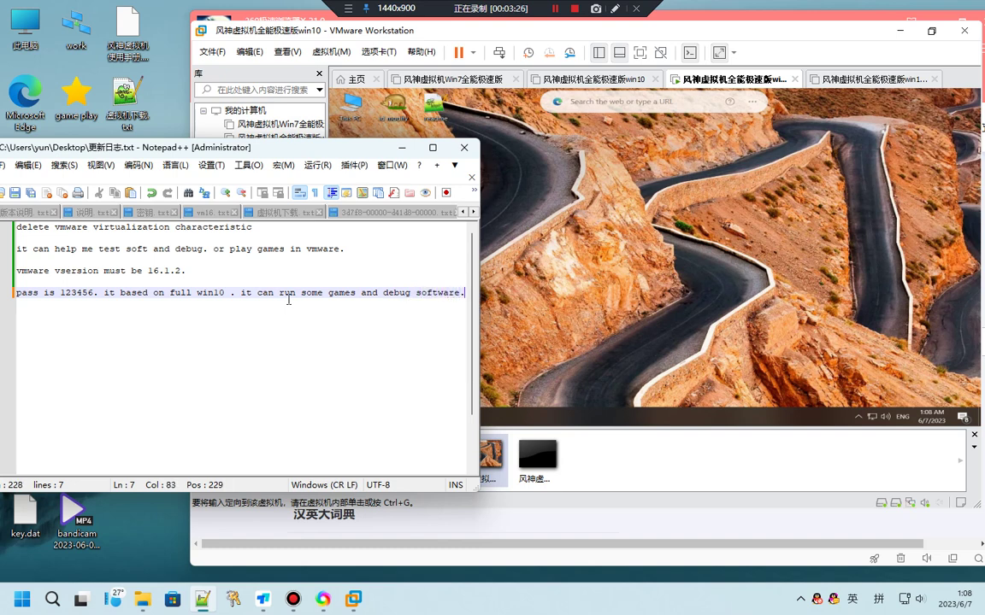
pyautogui.moveTo(665, 35); pyautogui.dragTo(480, 79)
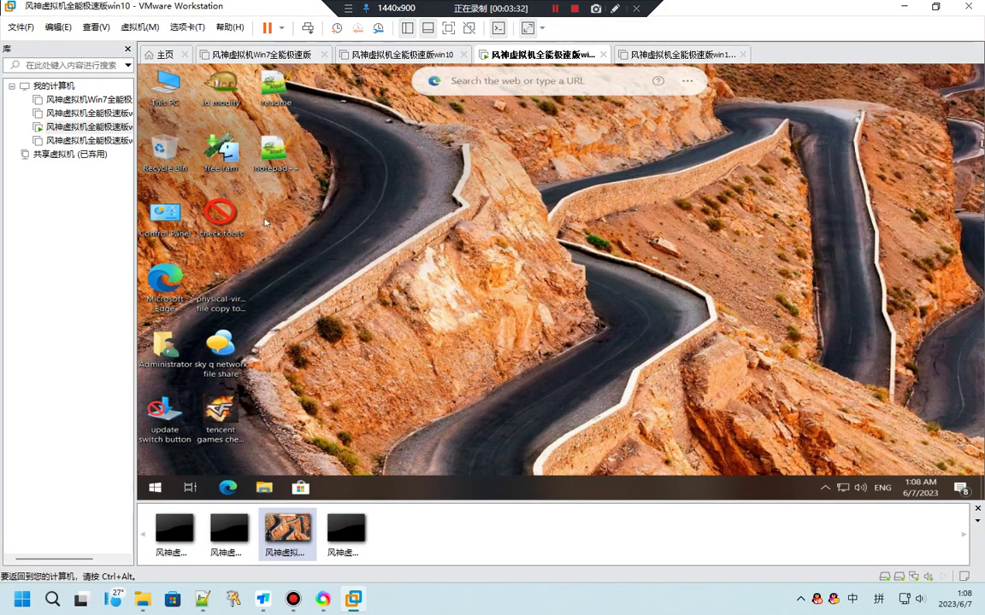
# Open and close the check tools folder on the VM desktop, then shrink VMware beside the notes
pyautogui.doubleClick(224, 215)
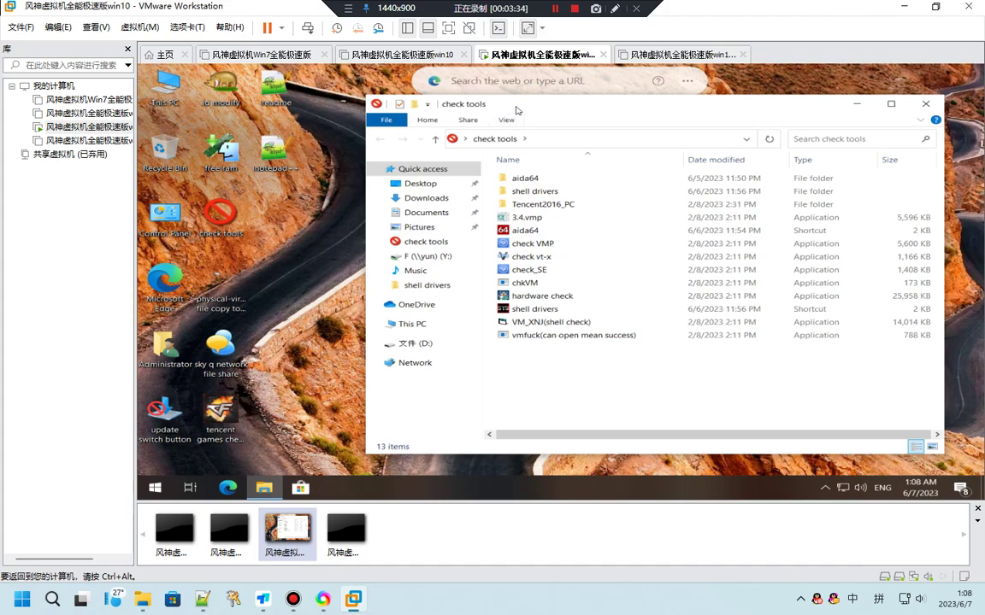
pyautogui.moveTo(517, 110); pyautogui.dragTo(500, 108)
pyautogui.click(908, 101)
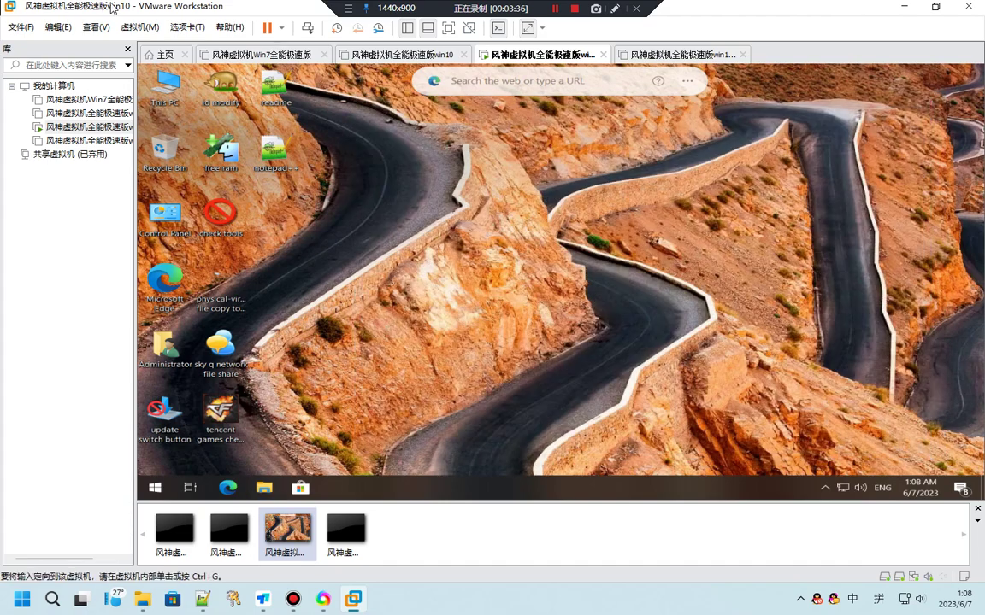
pyautogui.moveTo(103, 7); pyautogui.dragTo(291, 28)
# Add the line 'it can be checkd vmp vp se tmd' to the notes, then return to VMware
pyautogui.click(174, 310)
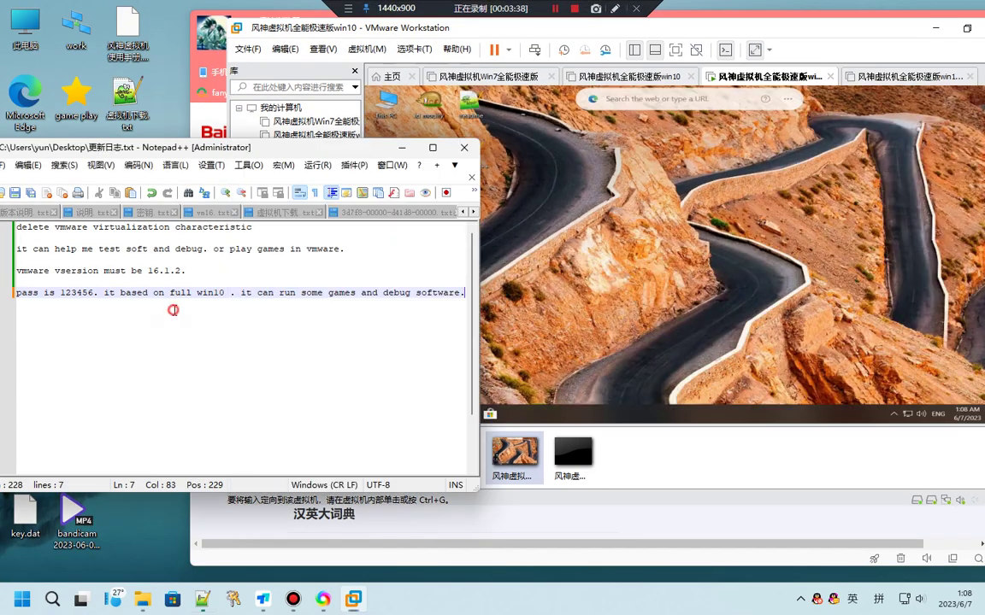
pyautogui.press('Return')
pyautogui.press('Return')
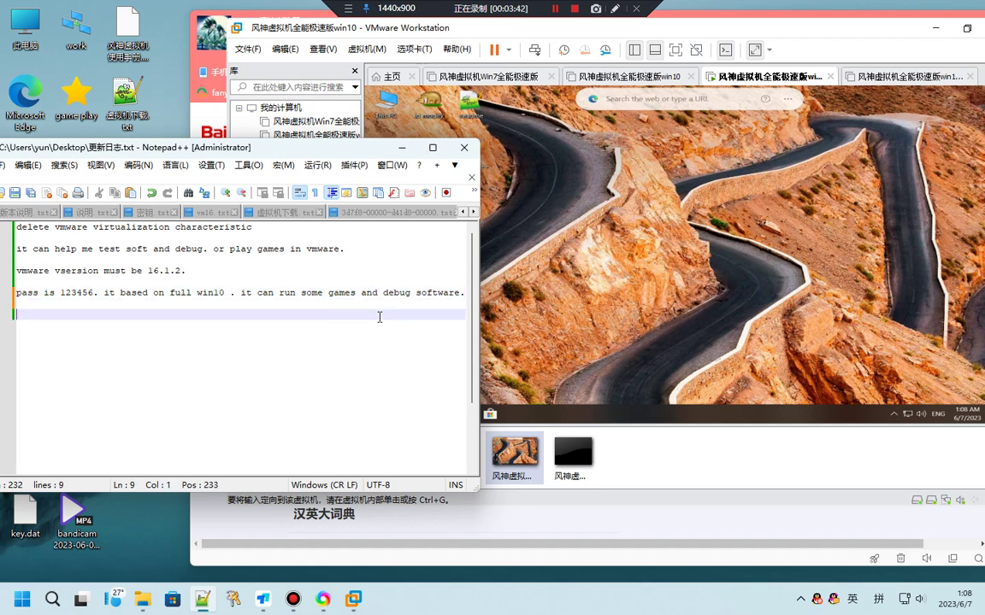
pyautogui.write('it can')
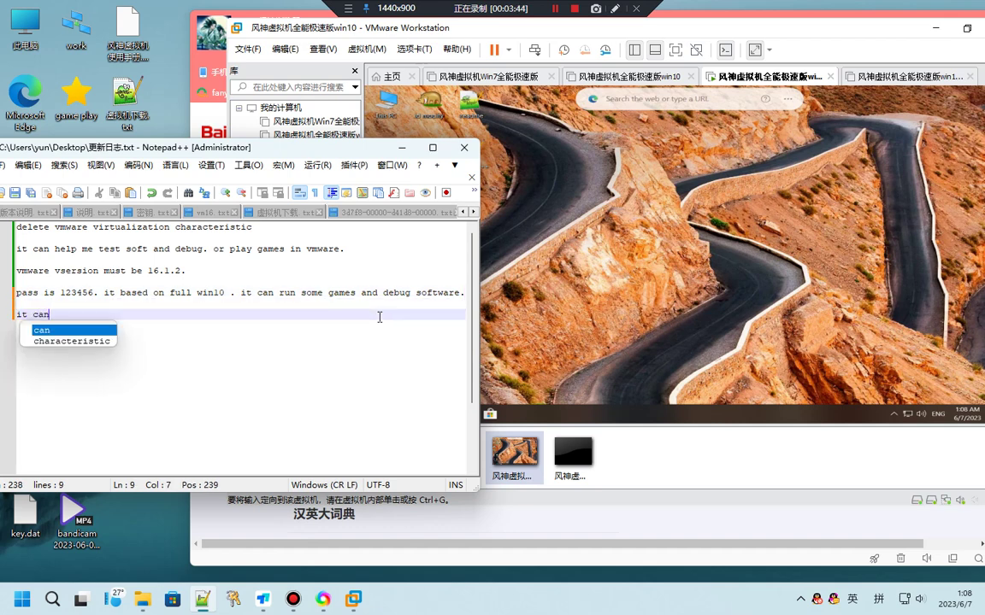
pyautogui.write(' be')
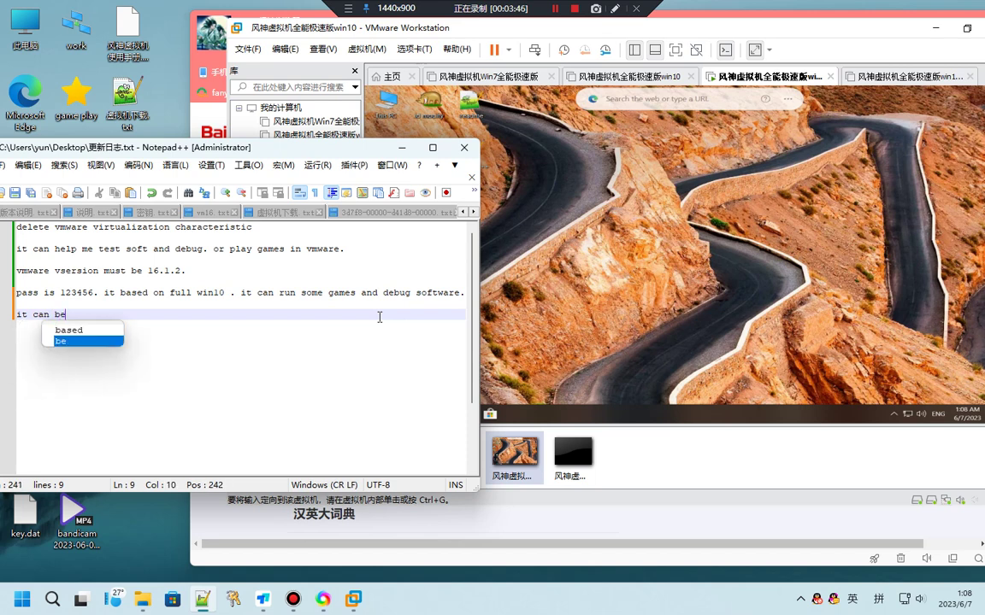
pyautogui.write(' c')
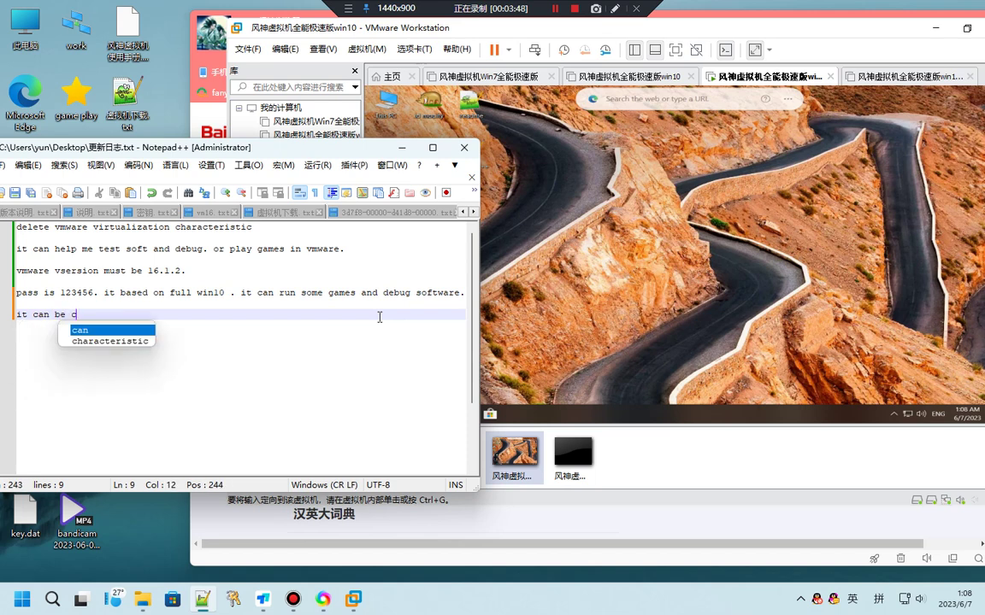
pyautogui.write('heck')
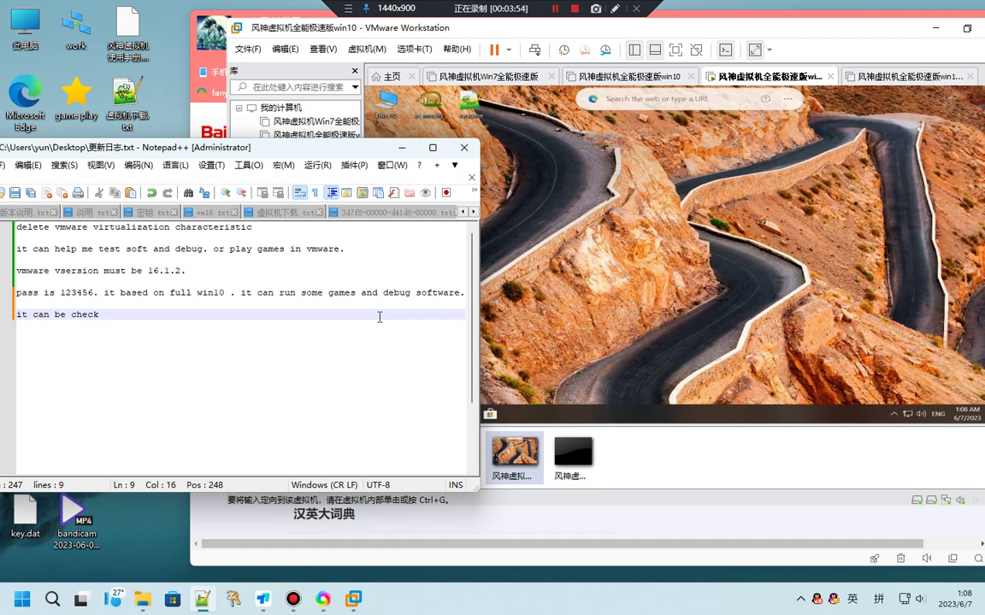
pyautogui.write('d')
pyautogui.write('vm')
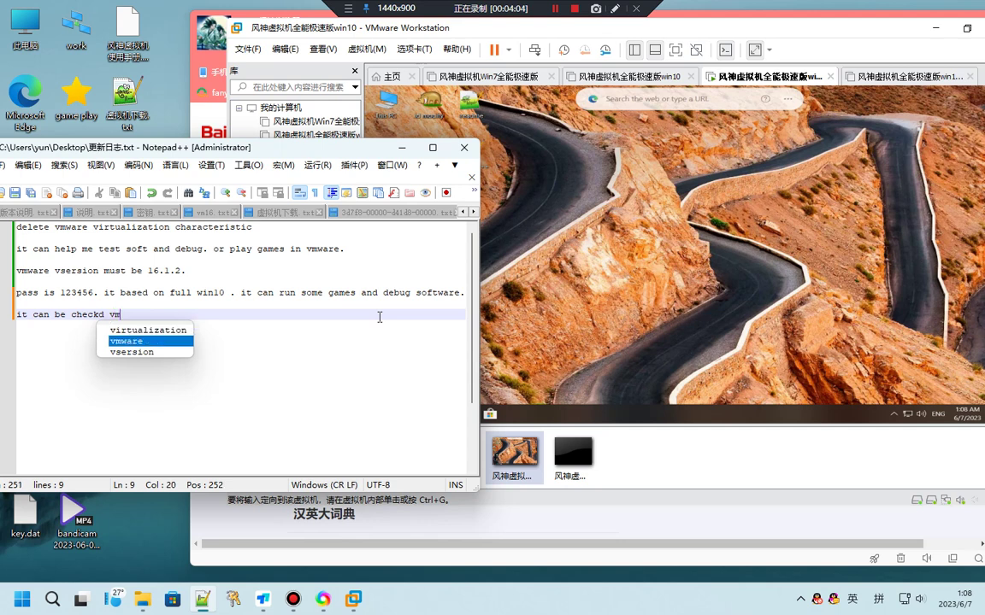
pyautogui.write('p vp se')
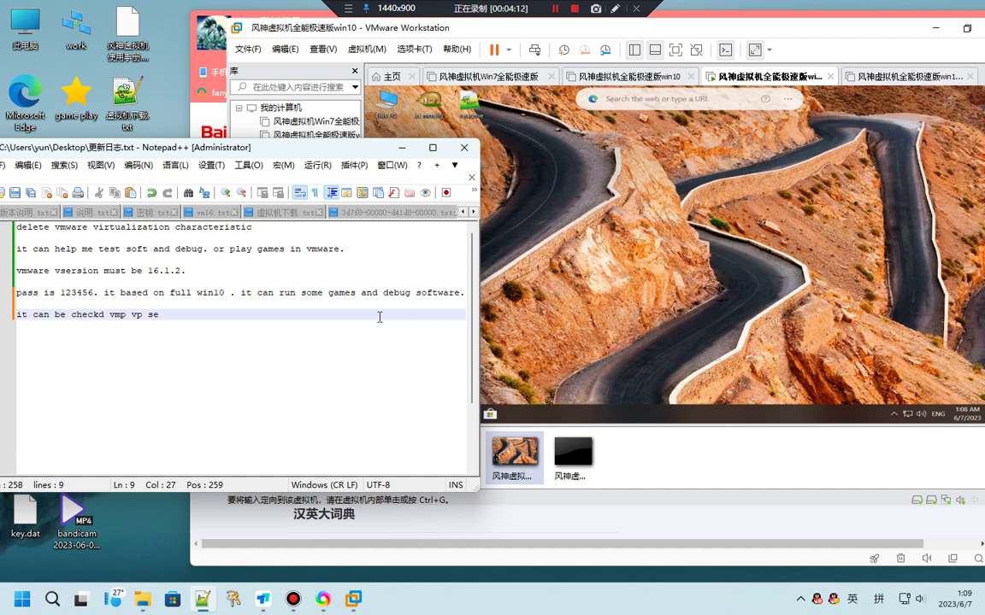
pyautogui.write(' tmd')
pyautogui.click(492, 209)
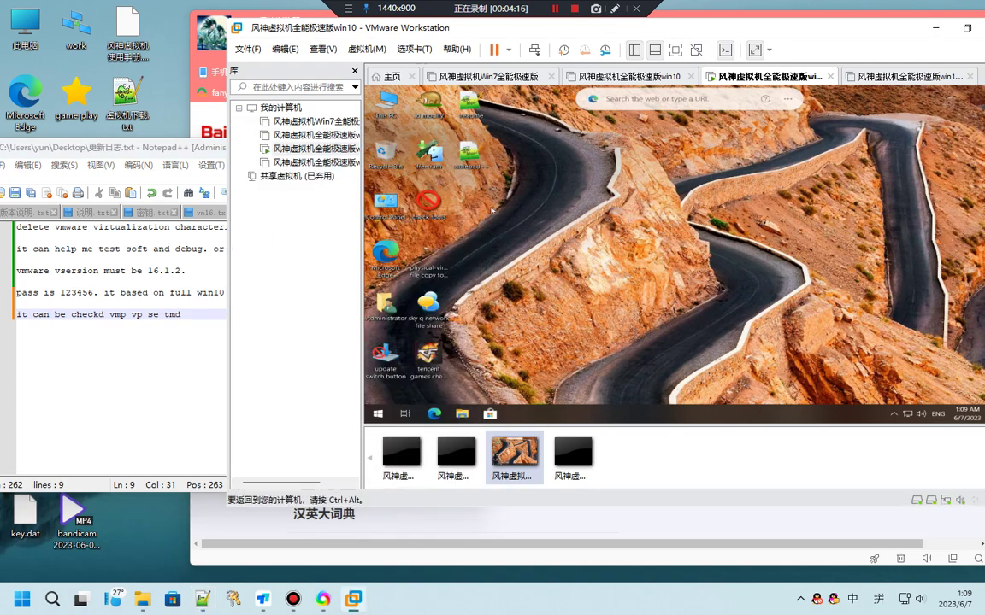
# Open the check tools folder on the VM desktop and maximize the VMware window
pyautogui.doubleClick(429, 203)
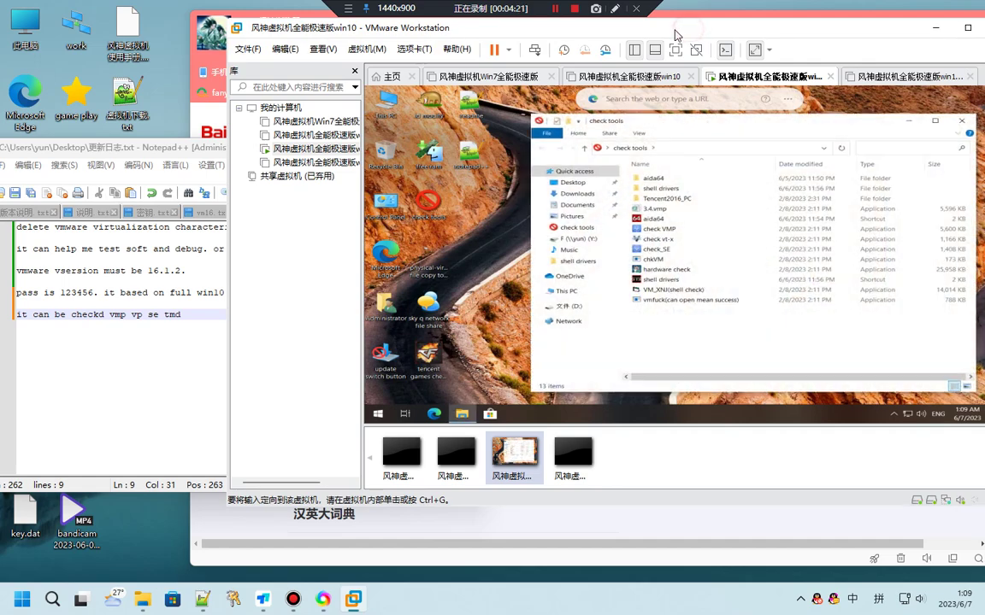
pyautogui.doubleClick(595, 26)
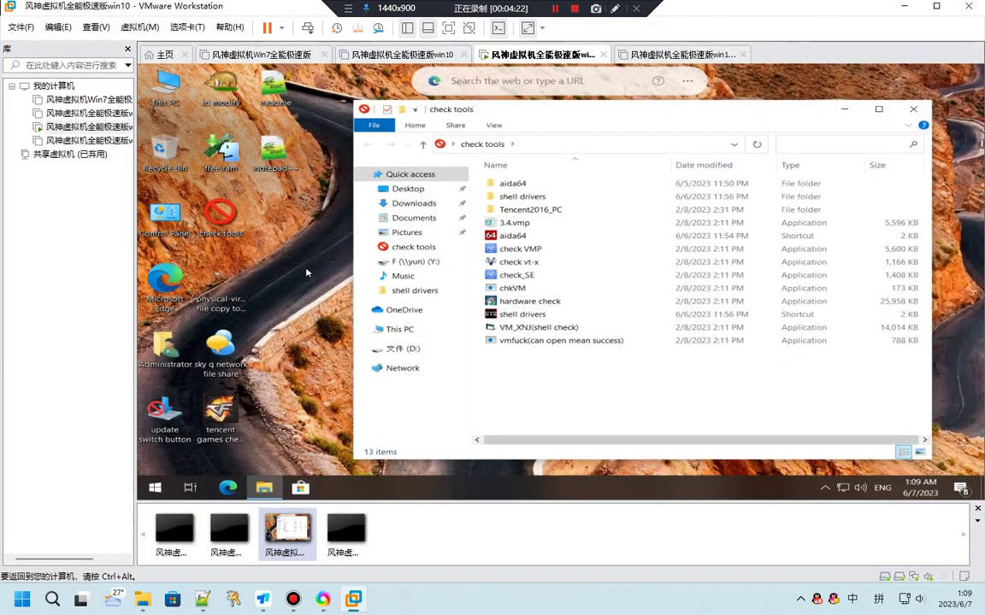
pyautogui.click(306, 272)
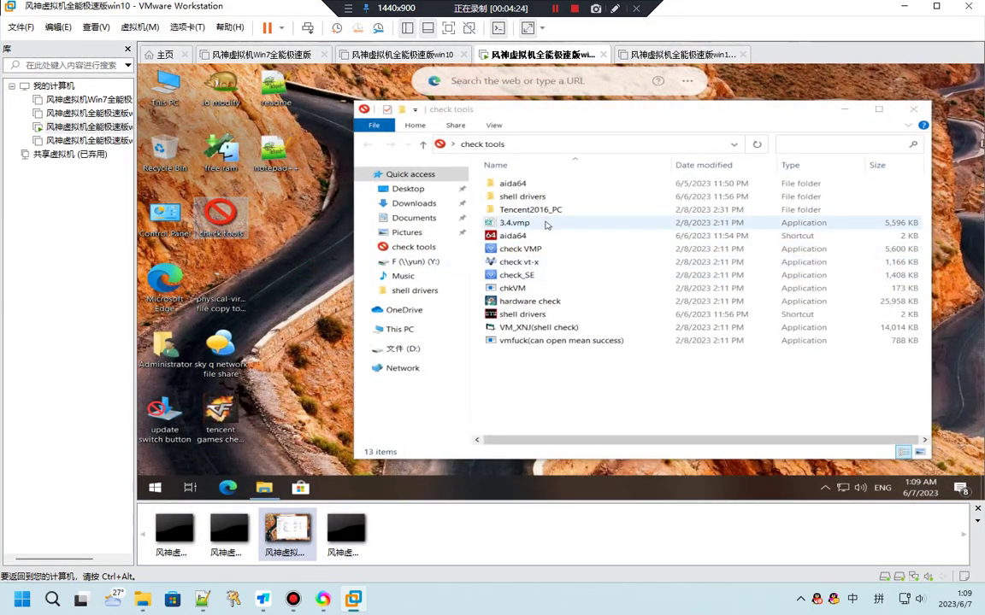
# Run check VMP and dismiss its error that it cannot run under a virtual machine
pyautogui.doubleClick(535, 251)
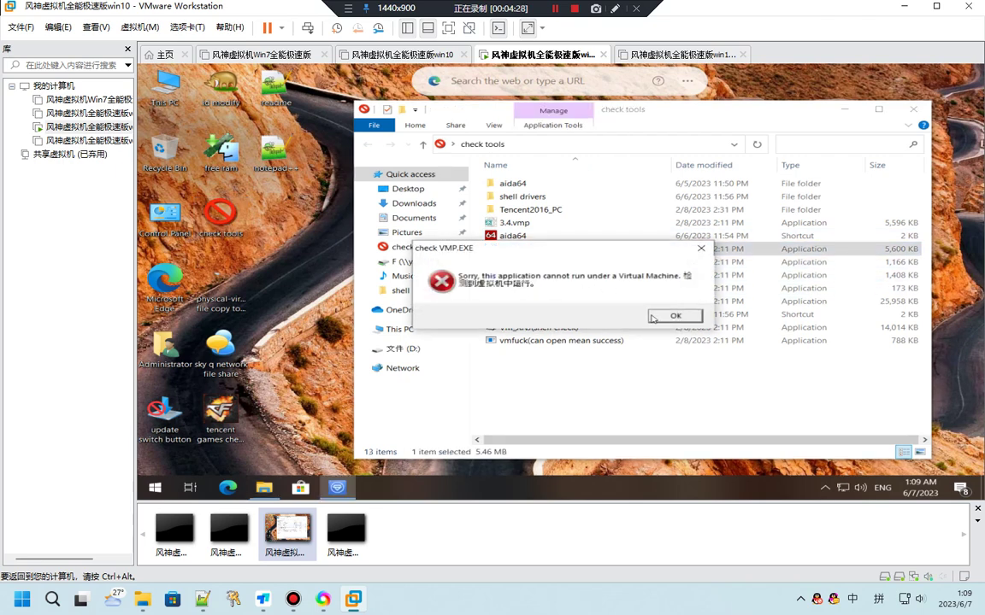
pyautogui.click(654, 316)
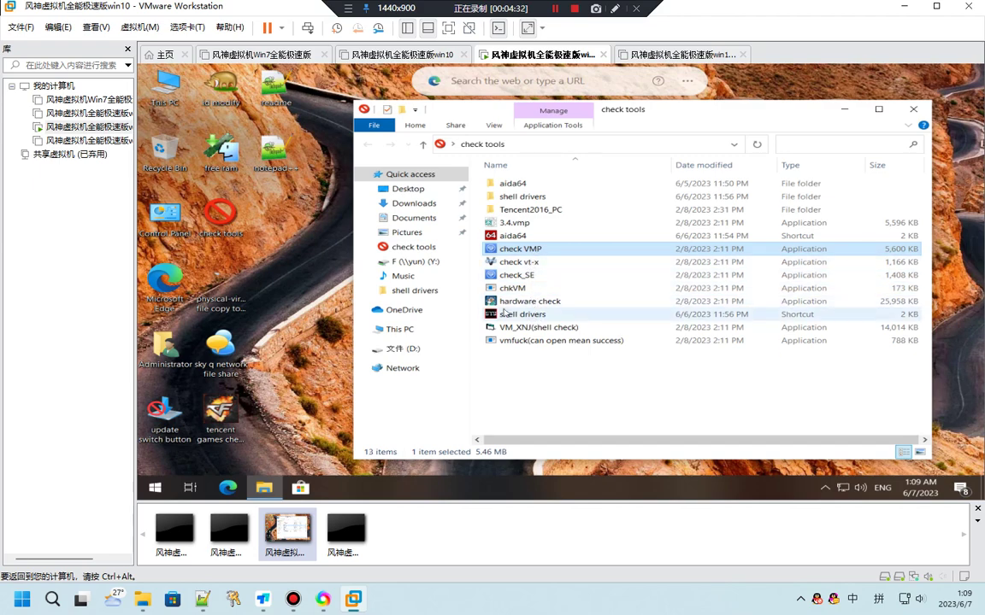
pyautogui.click(268, 92)
# Read the readme's notes on shell testing, first-run driver loading and ID changes, then launch shell drivers
pyautogui.doubleClick(268, 92)
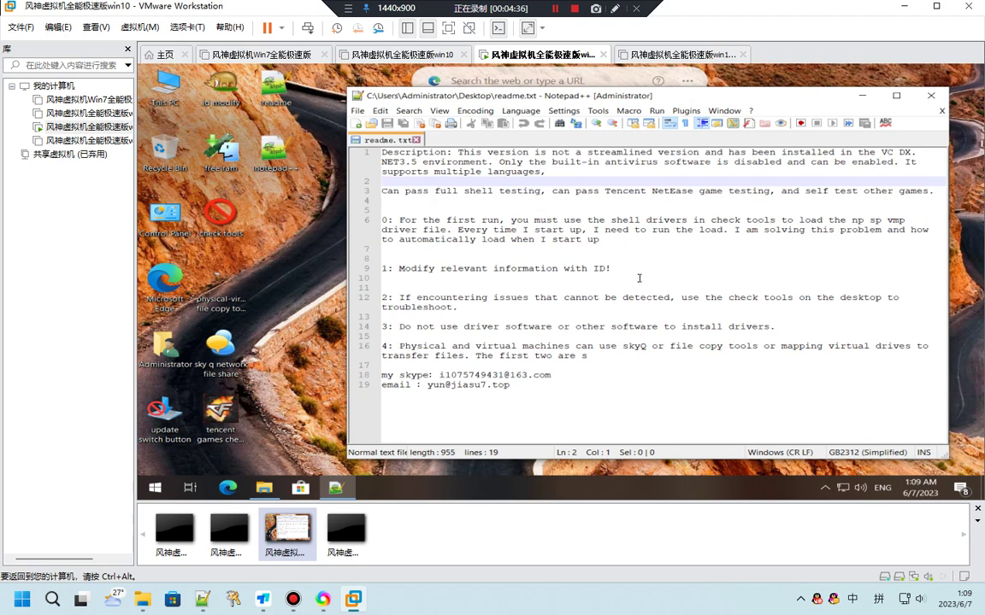
pyautogui.click(386, 191)
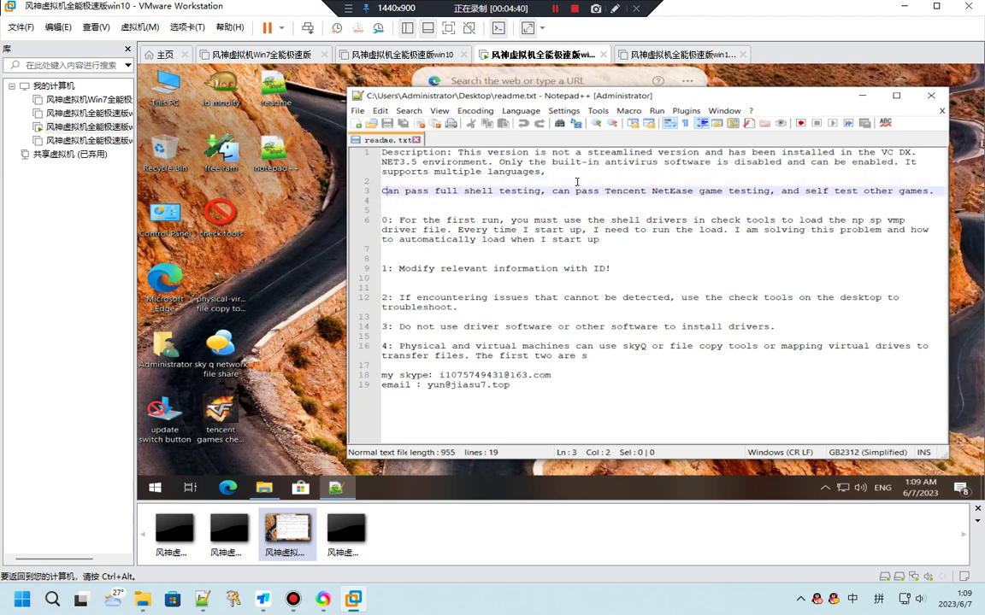
pyautogui.click(364, 164)
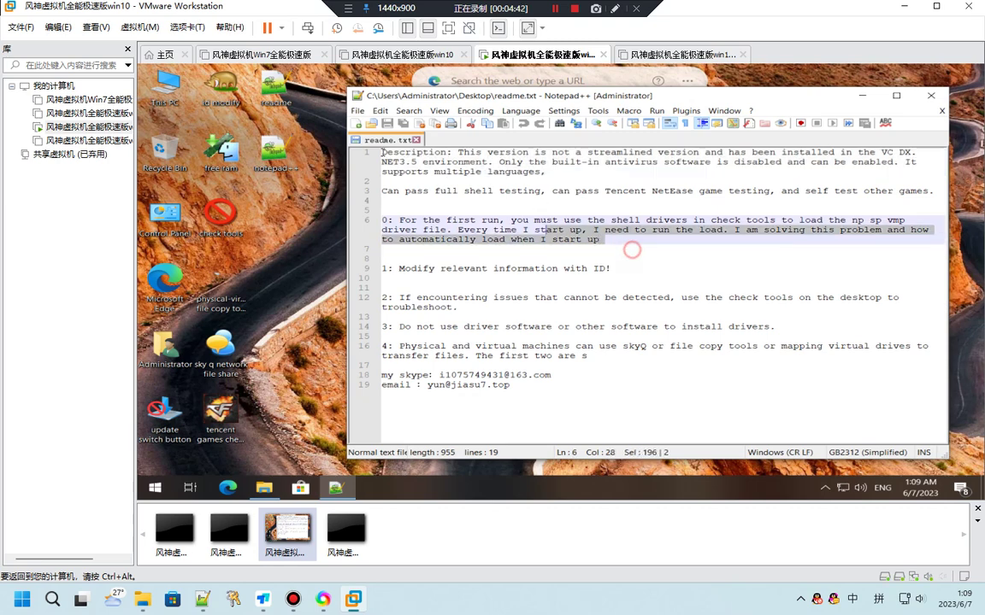
pyautogui.click(570, 268)
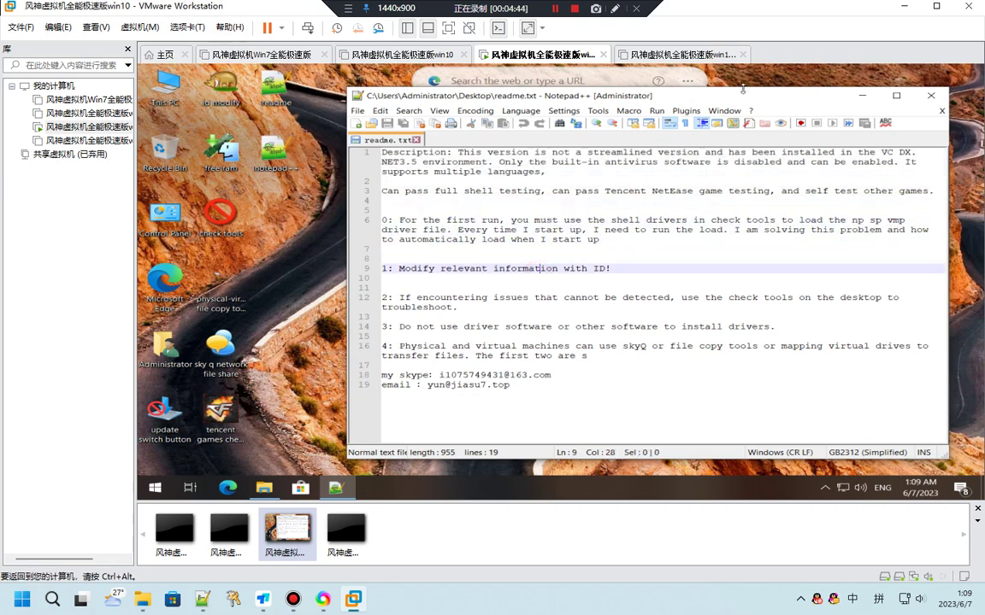
pyautogui.click(862, 95)
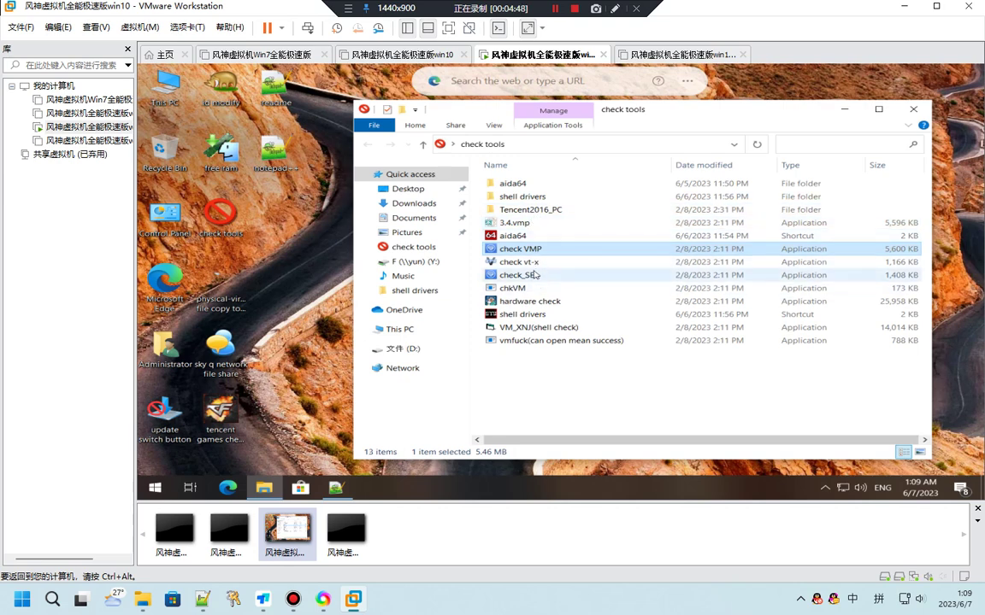
pyautogui.doubleClick(515, 314)
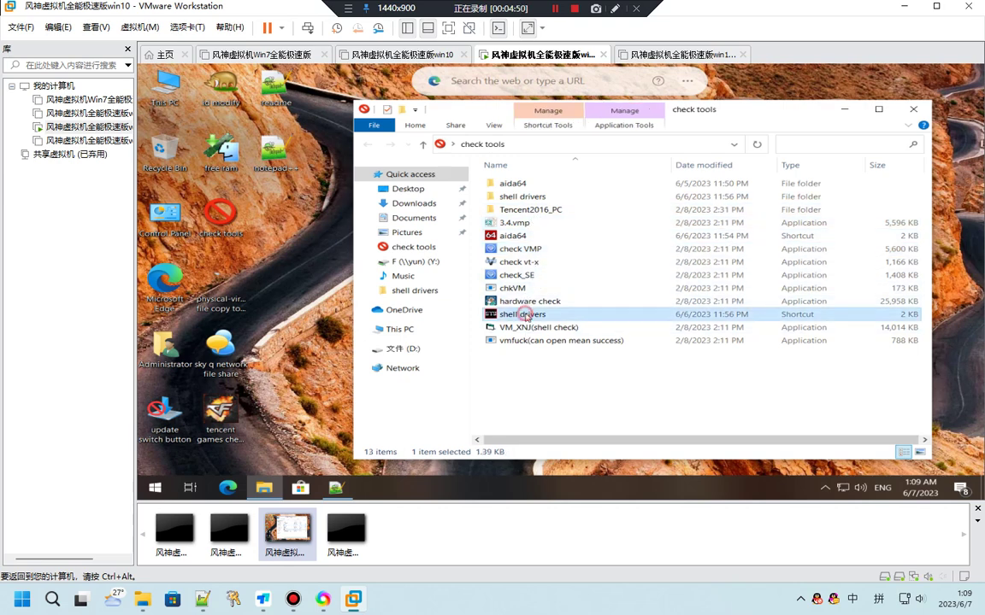
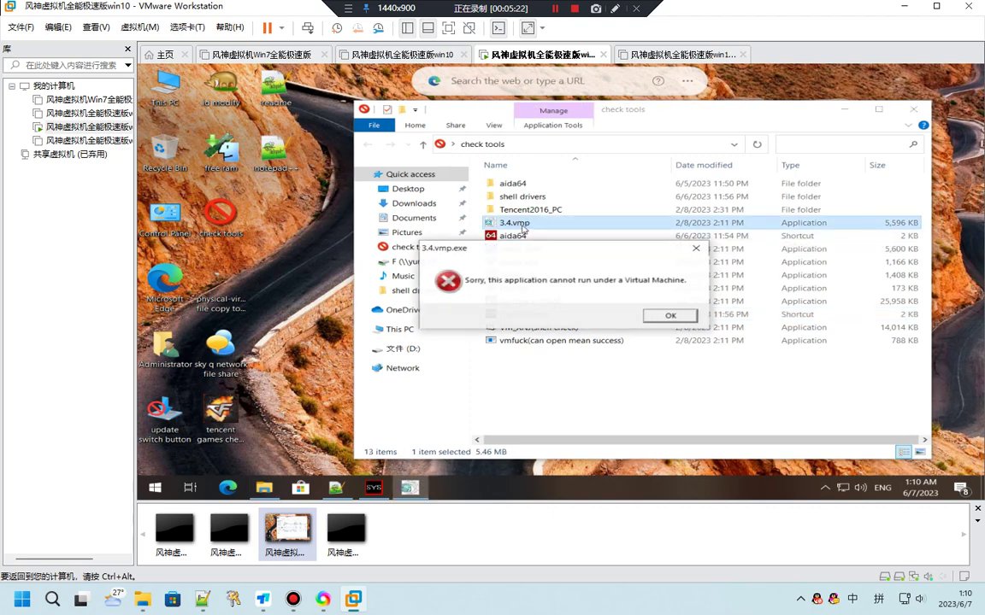
# Dismiss the 3.4.vmp virtual-machine error and launch the shell drivers loader
pyautogui.click(668, 316)
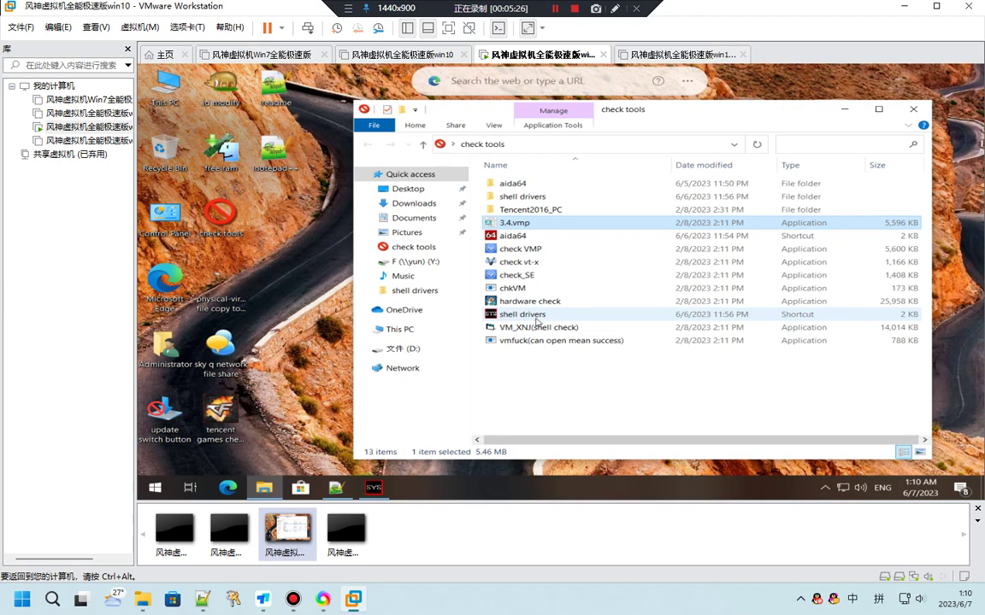
pyautogui.doubleClick(519, 313)
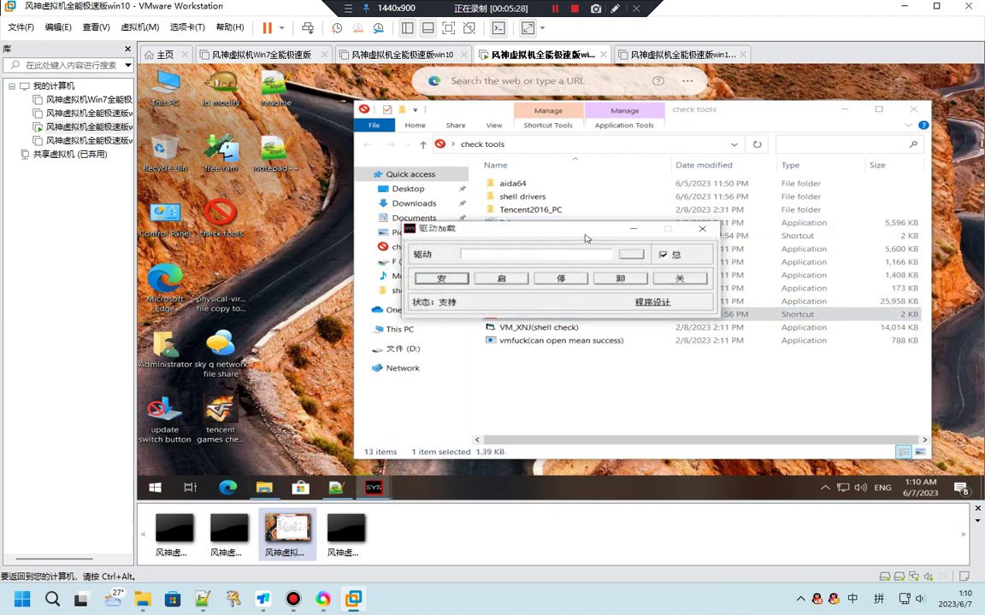
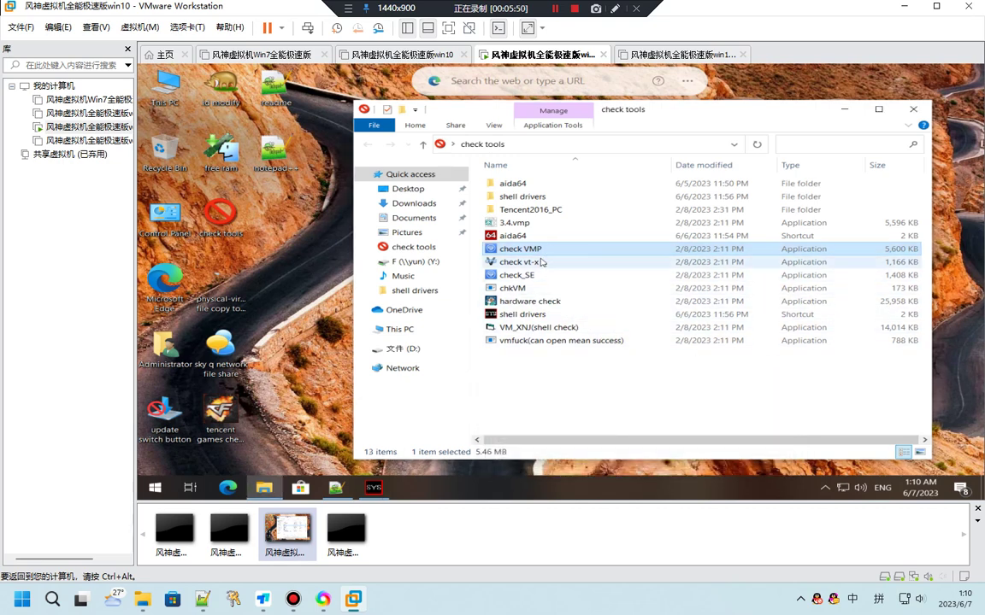
# Run and close the VT-x checker, then launch VM_XNJ(shell check) and start its VP 2.10 test
pyautogui.doubleClick(536, 265)
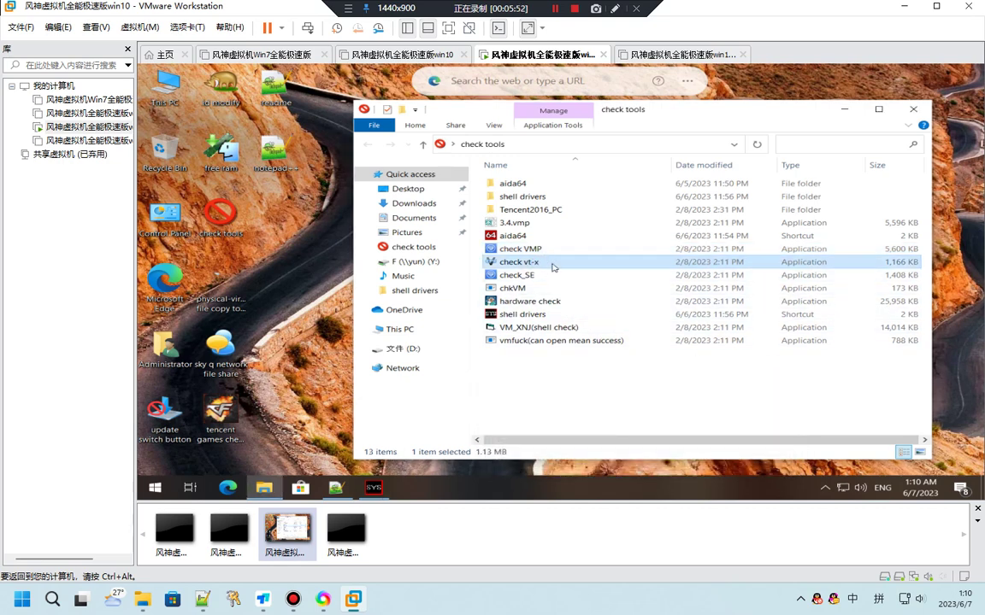
pyautogui.click(616, 142)
pyautogui.click(534, 331)
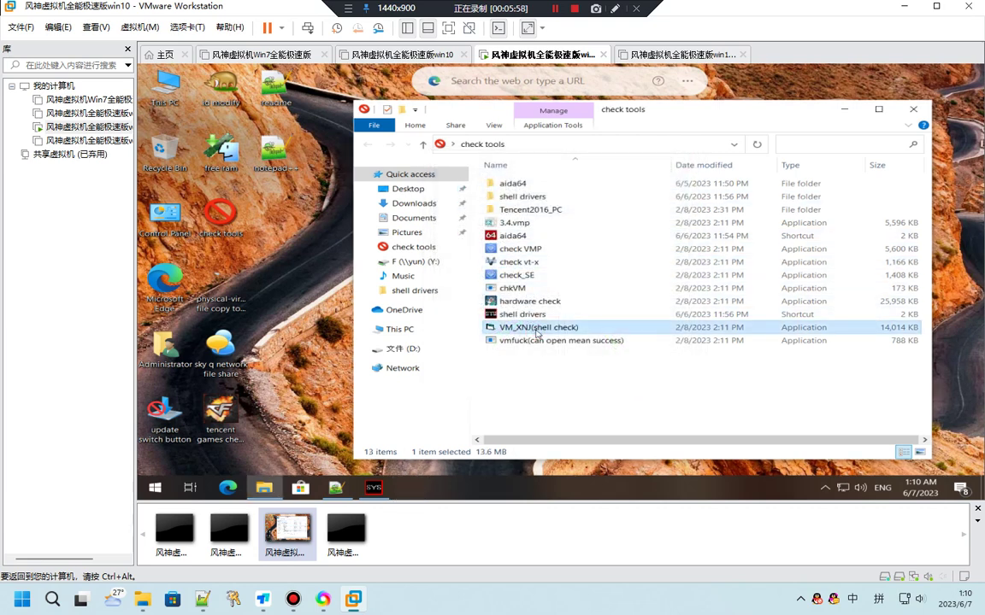
pyautogui.doubleClick(537, 329)
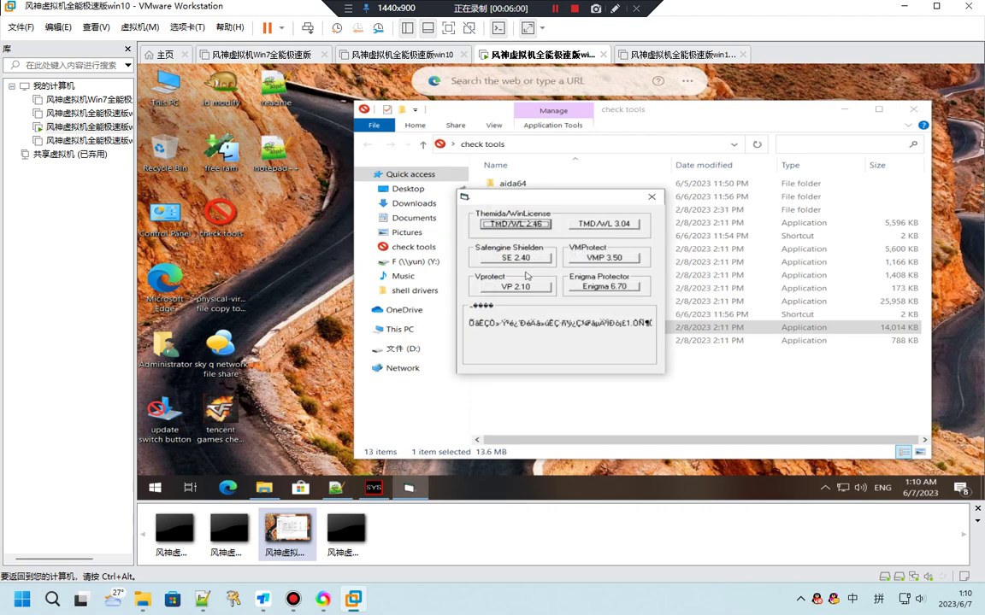
pyautogui.click(515, 286)
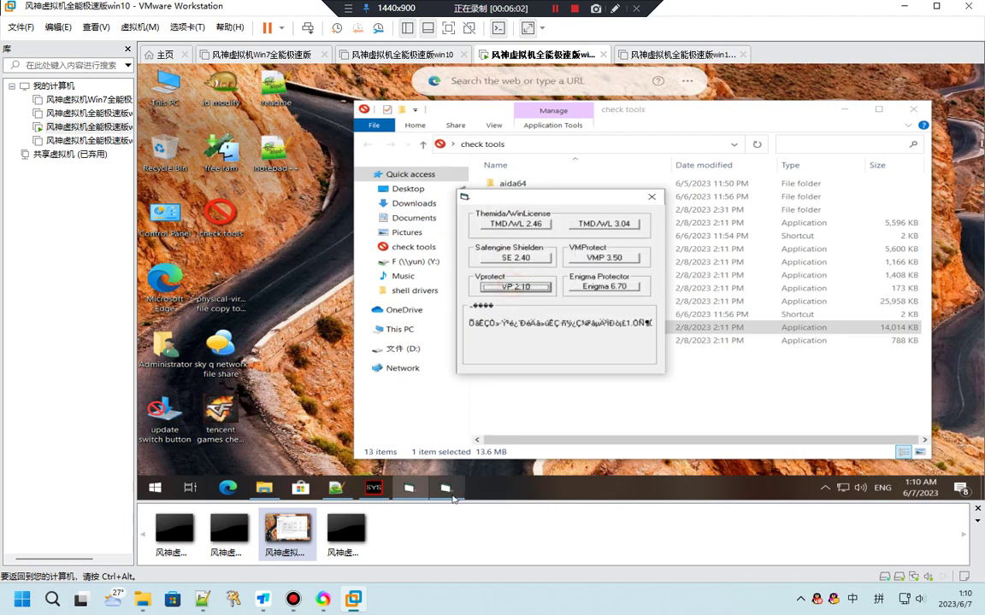
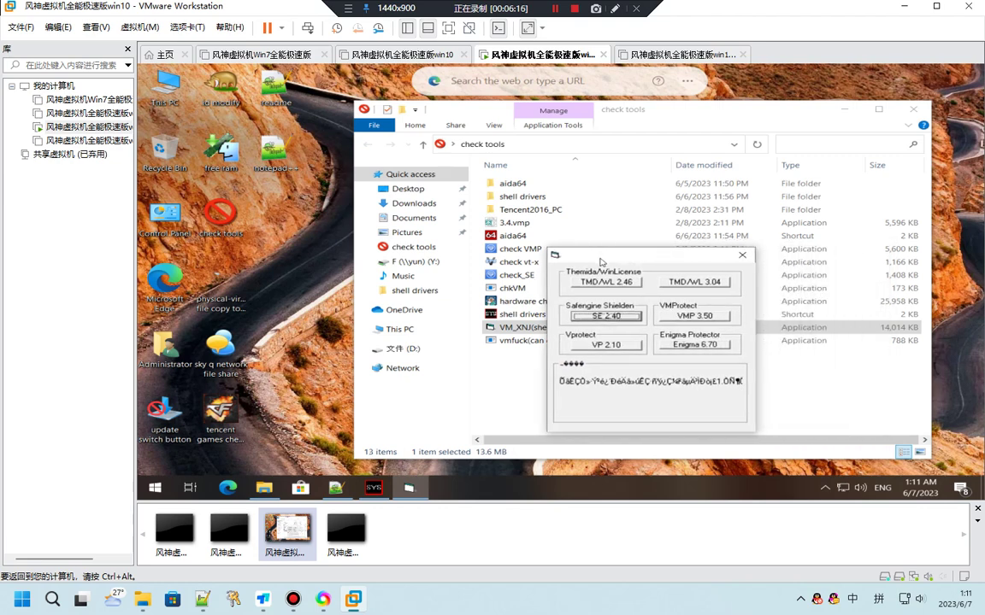
# Close the VM_XNJ shell-check results window and start the 'shell drivers' loader from the check tools folder
pyautogui.click(742, 255)
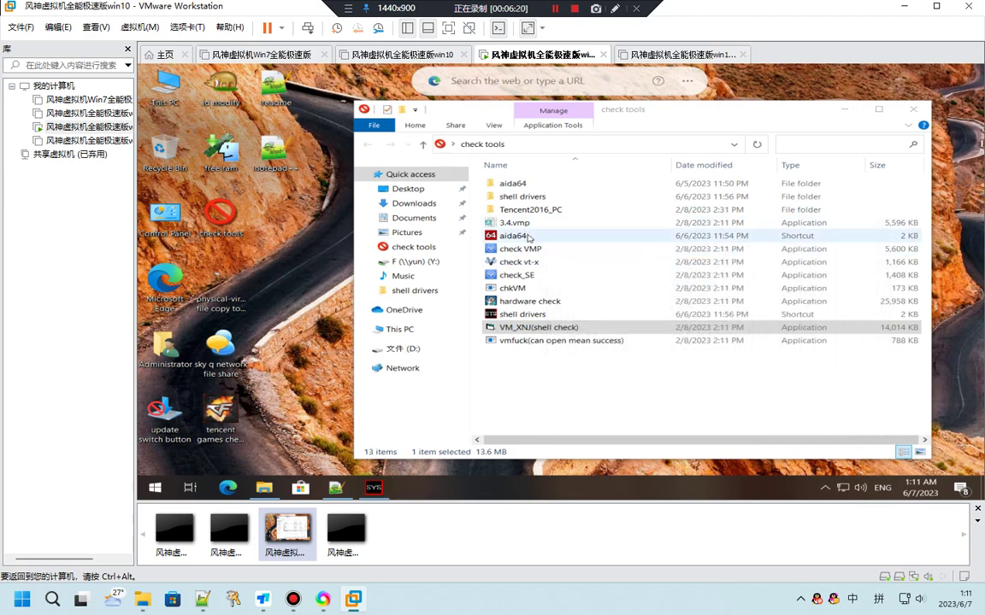
pyautogui.doubleClick(530, 315)
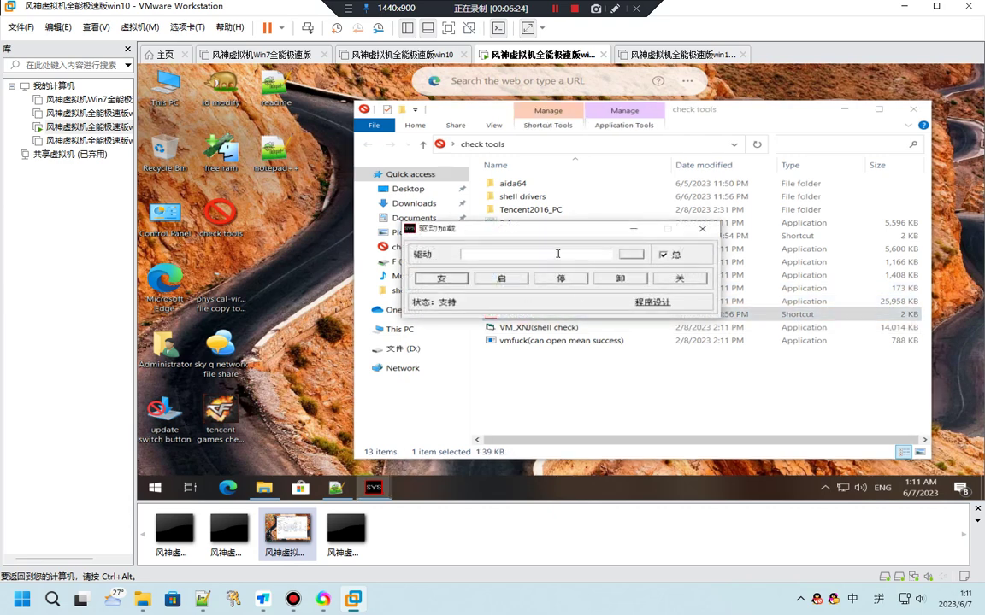
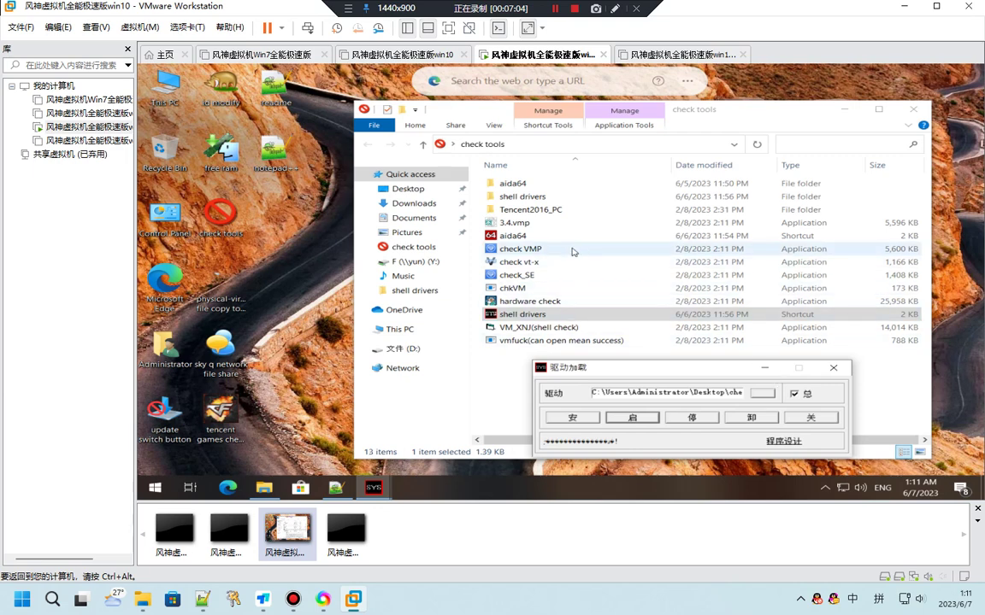
# Dismiss the check VMP pass window, then run check_SE and close its 您通过了 pass window
pyautogui.click(569, 250)
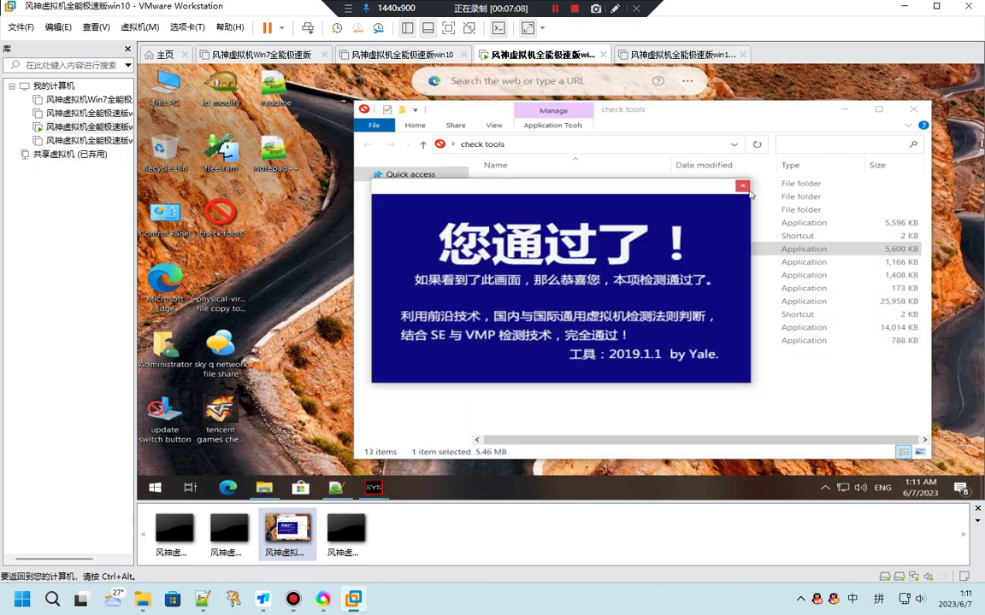
pyautogui.click(742, 186)
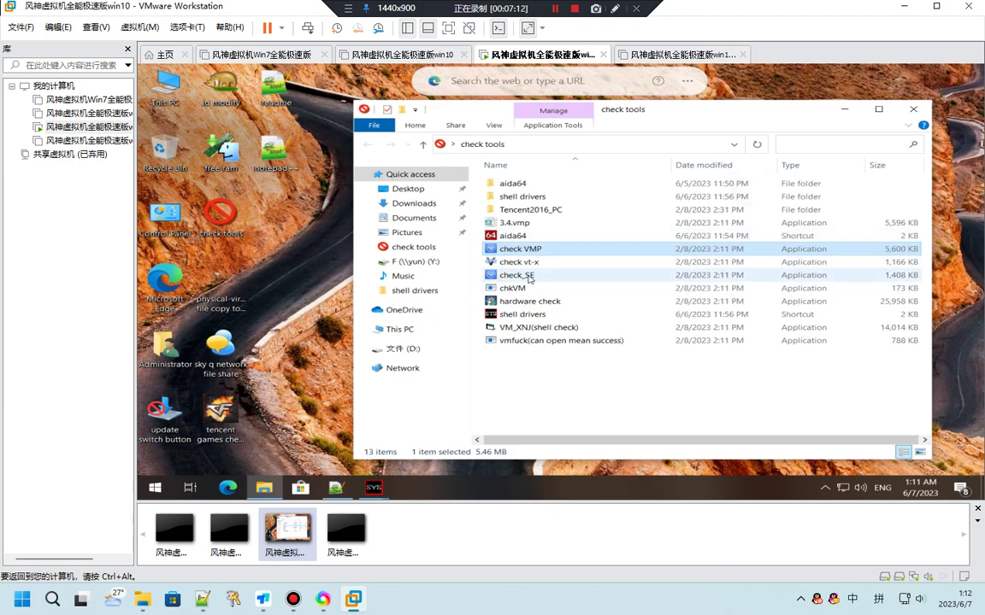
pyautogui.click(529, 277)
pyautogui.doubleClick(529, 277)
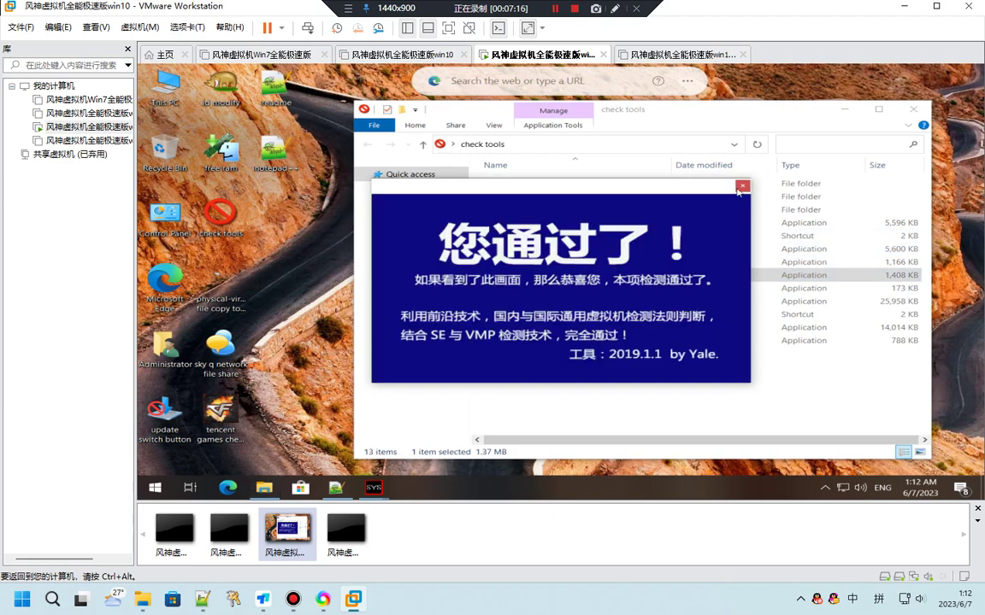
pyautogui.click(742, 187)
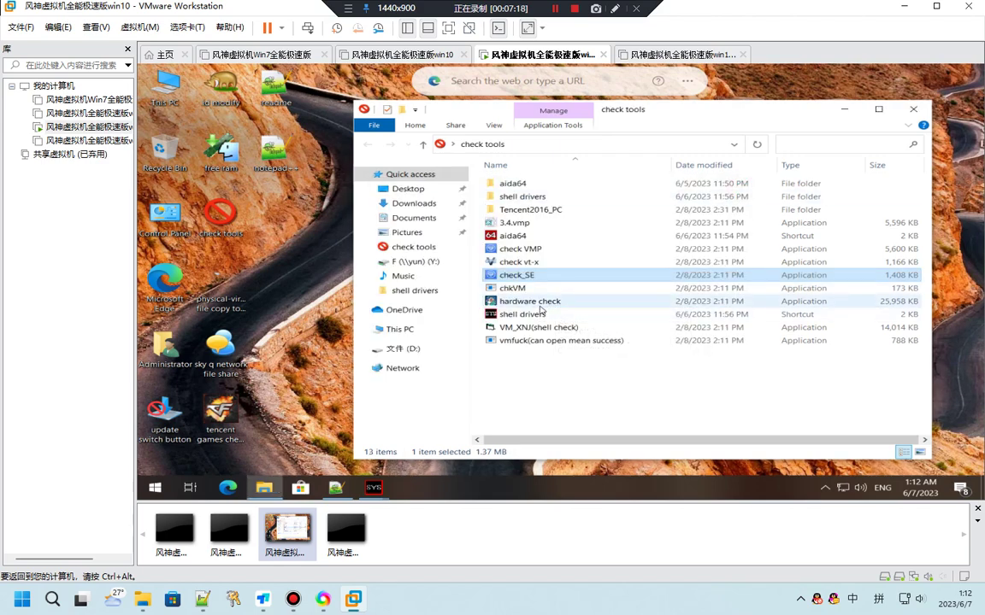
# Run chkVM and Tencent2016C, both returning all-zero VMware detection results, then return to check tools
pyautogui.doubleClick(542, 292)
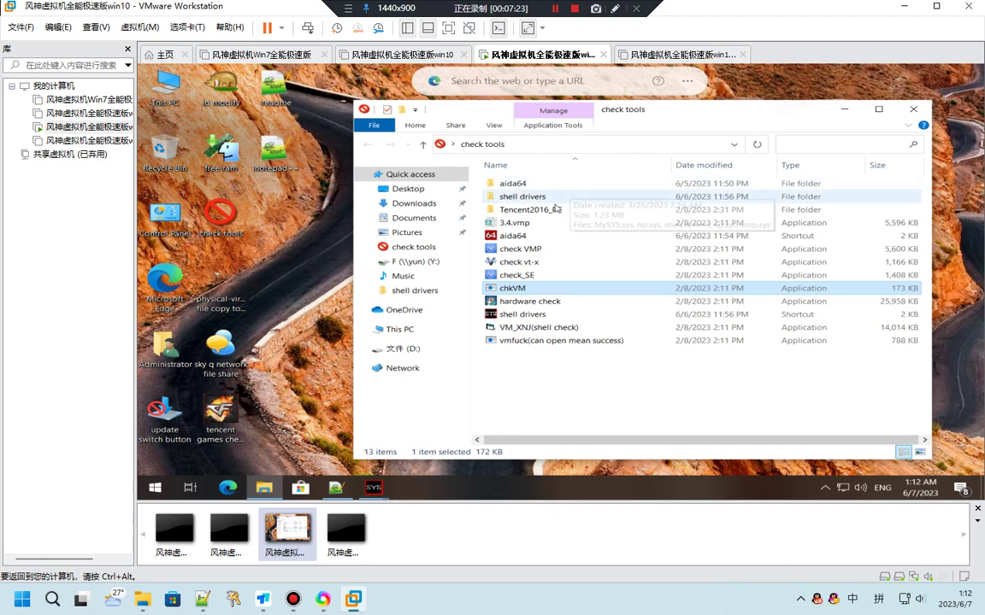
pyautogui.click(546, 211)
pyautogui.doubleClick(545, 211)
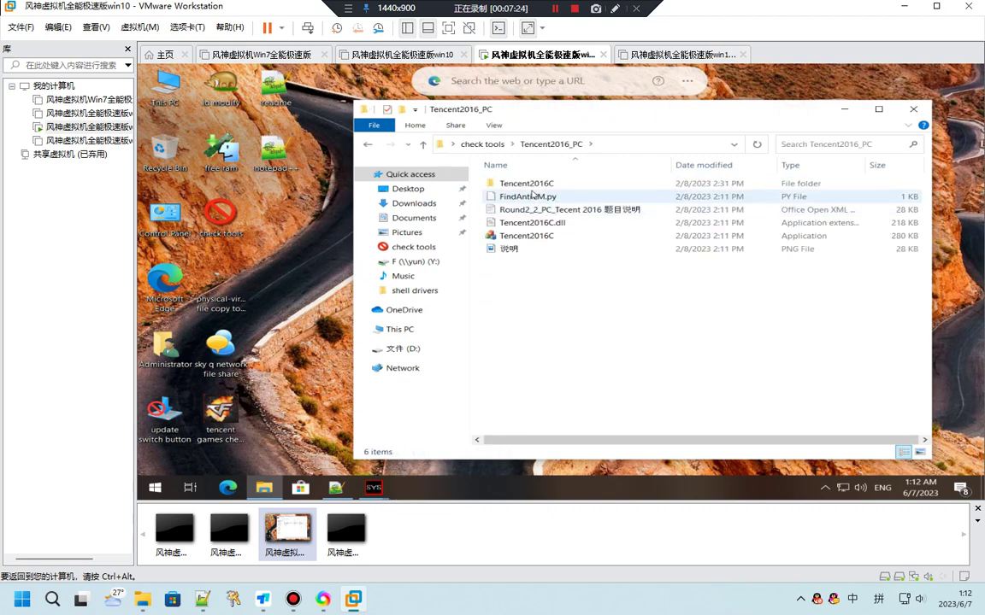
pyautogui.click(491, 236)
pyautogui.doubleClick(491, 236)
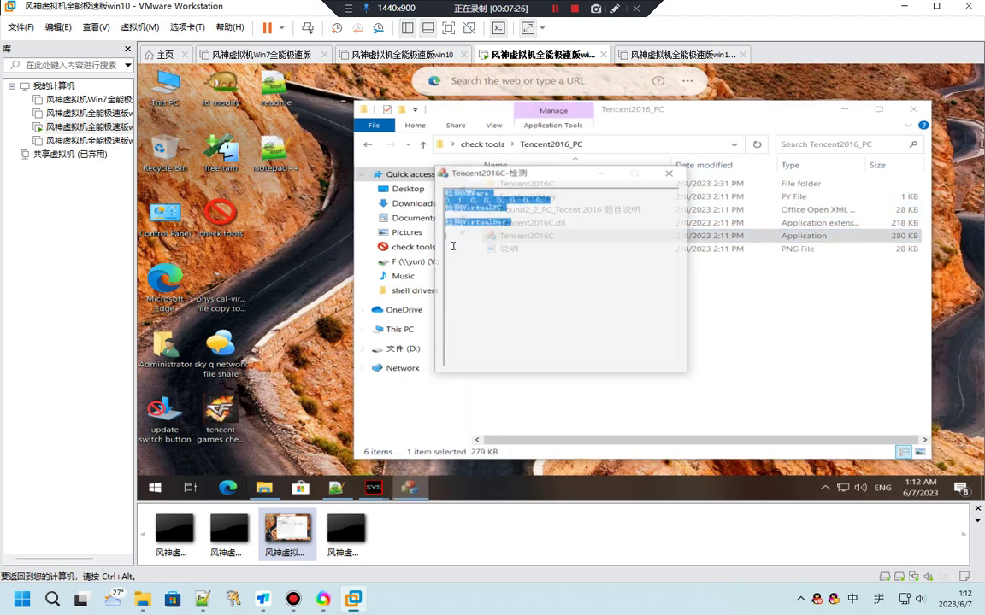
pyautogui.moveTo(550, 199); pyautogui.dragTo(443, 199)
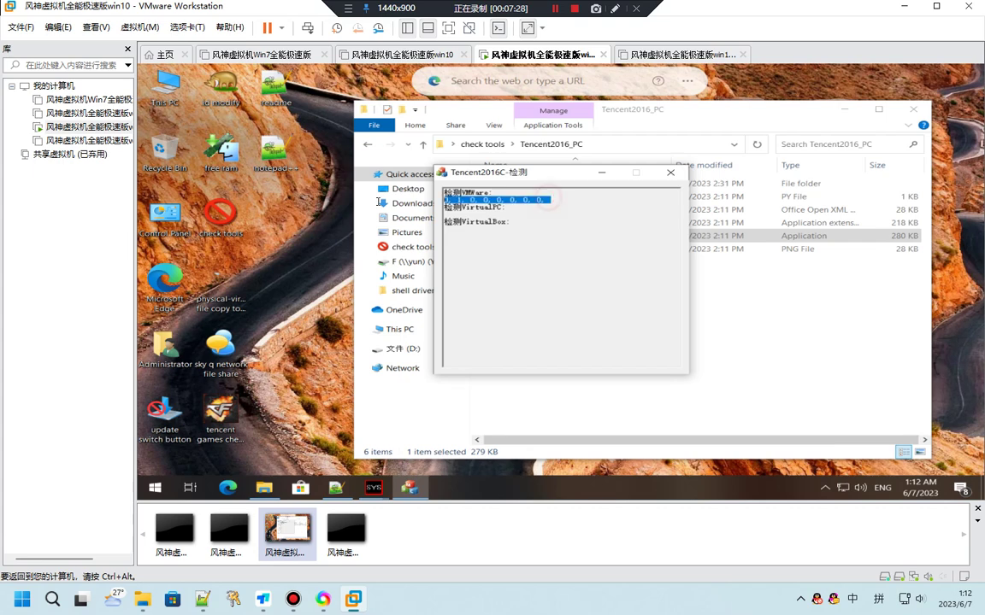
pyautogui.click(670, 171)
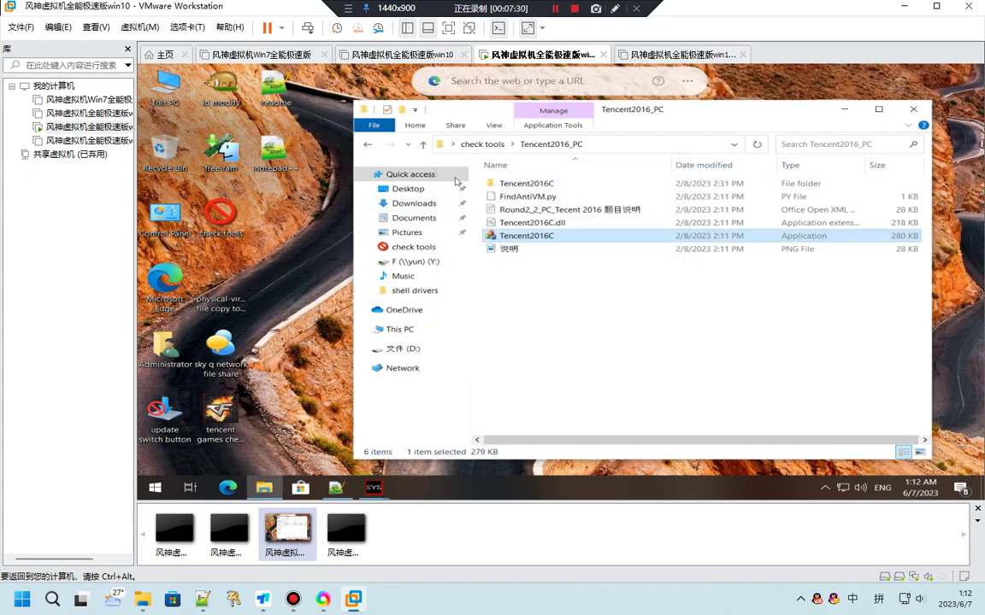
pyautogui.click(368, 143)
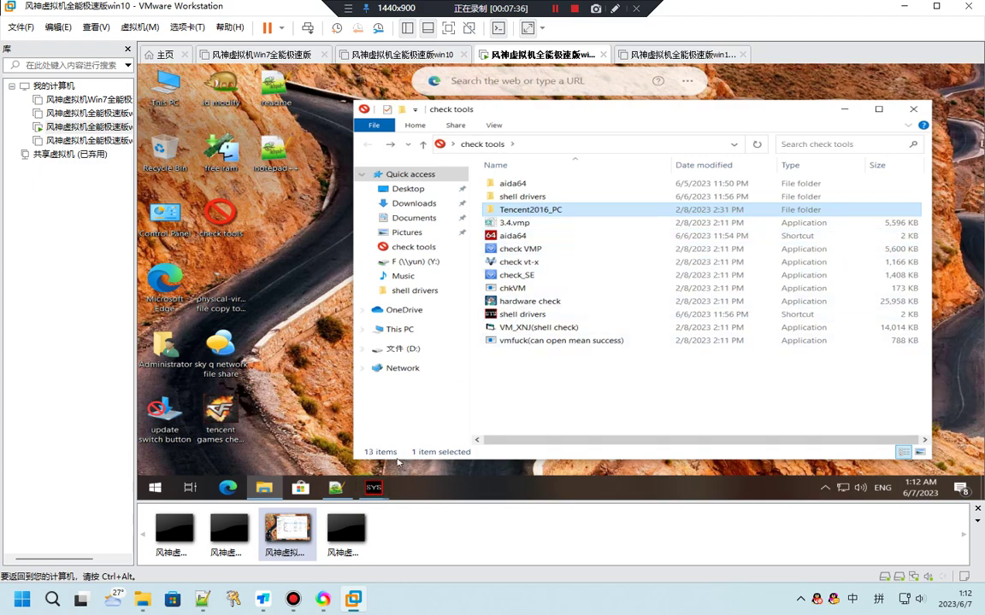
# Close the leftover 驱动加载 driver loader window from the SYS taskbar group
pyautogui.click(380, 489)
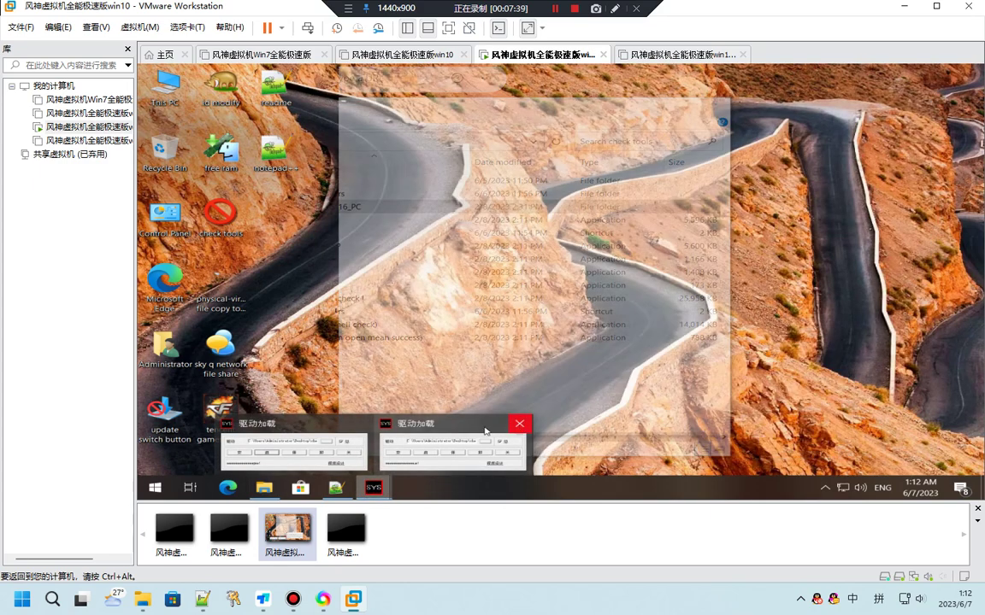
pyautogui.click(423, 428)
pyautogui.click(439, 423)
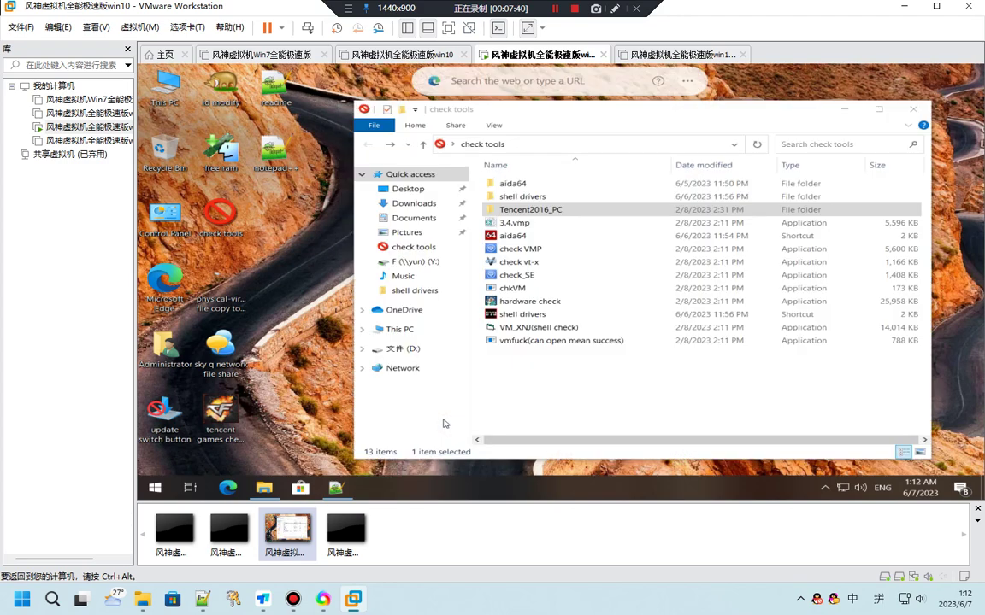
# Launch the hardware check tool and start its 硬件检测 hardware detection scan
pyautogui.click(539, 303)
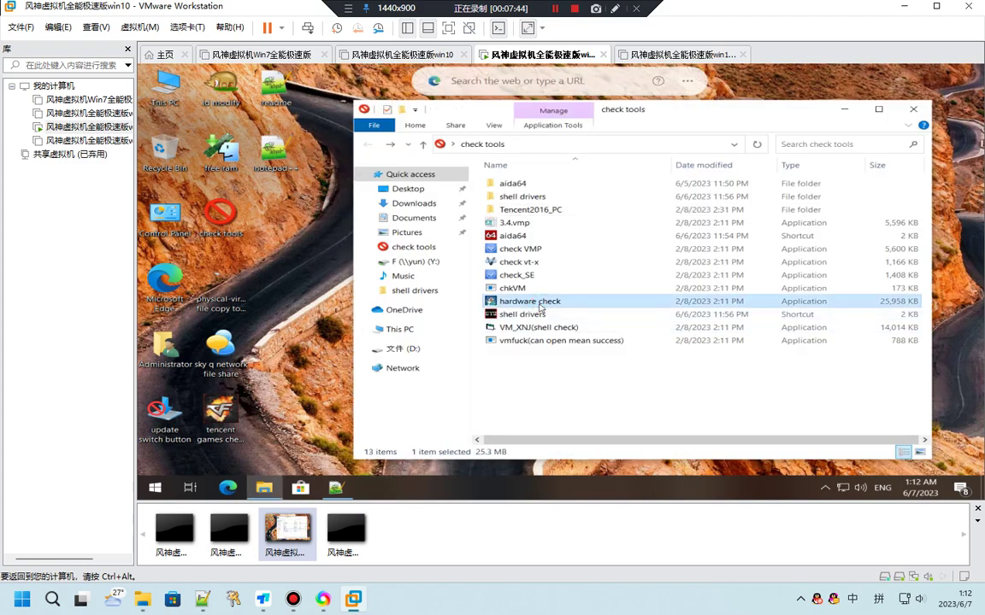
pyautogui.doubleClick(523, 305)
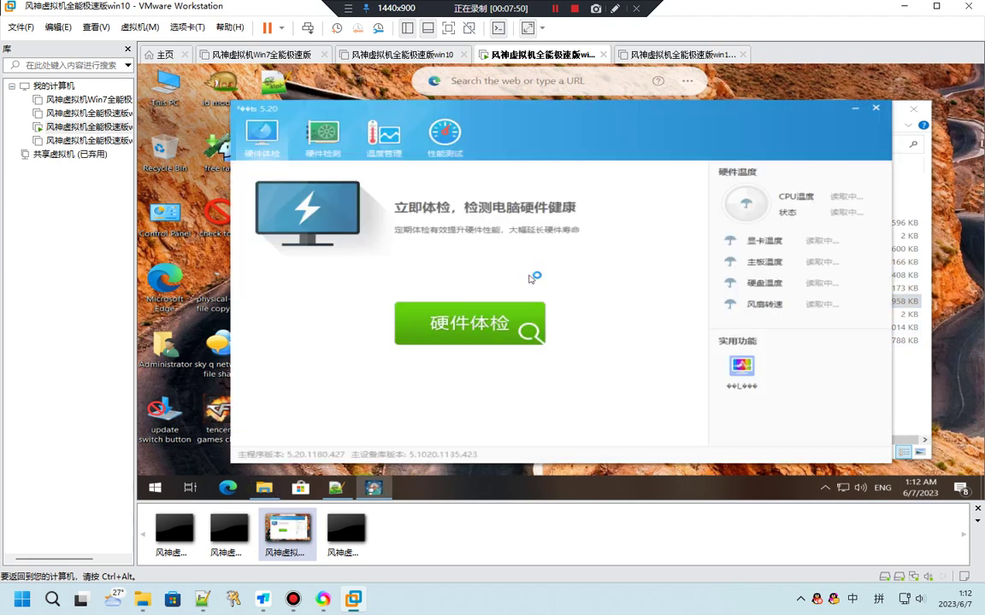
pyautogui.click(339, 139)
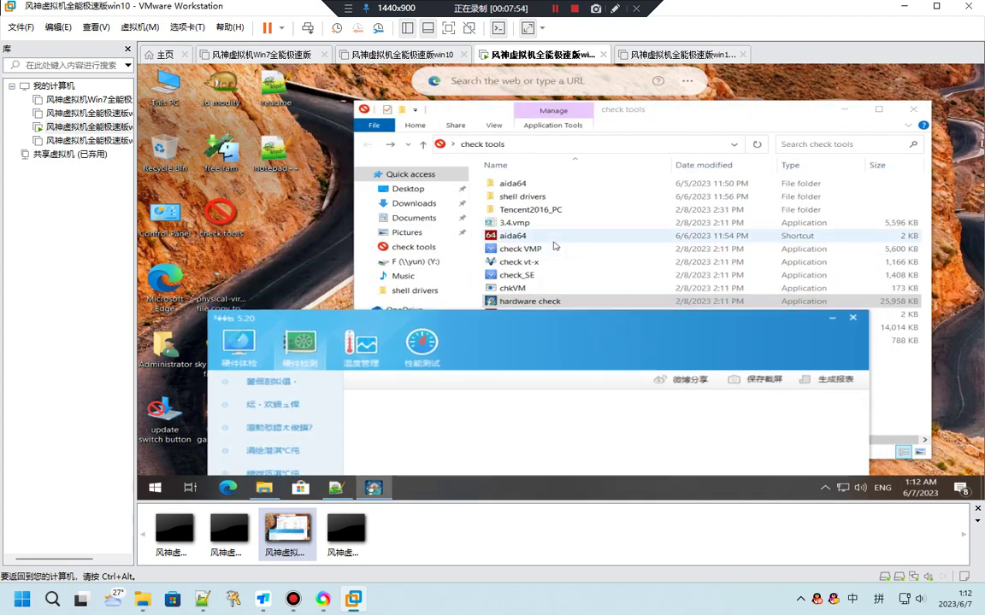
pyautogui.click(544, 239)
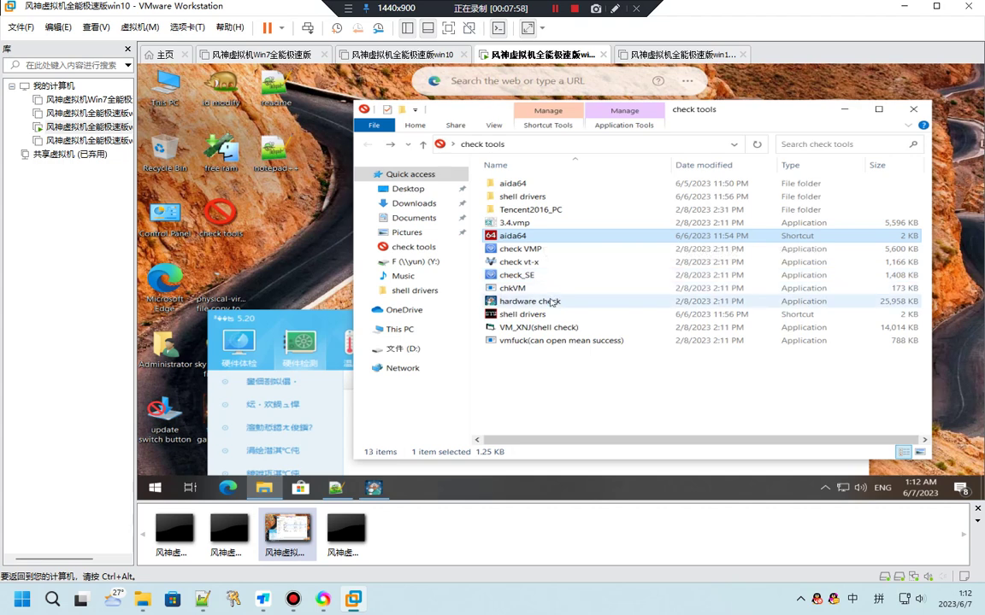
# Run vmfuck and dismiss its message, then watch the hardware scan and close the hardware check tool
pyautogui.doubleClick(552, 341)
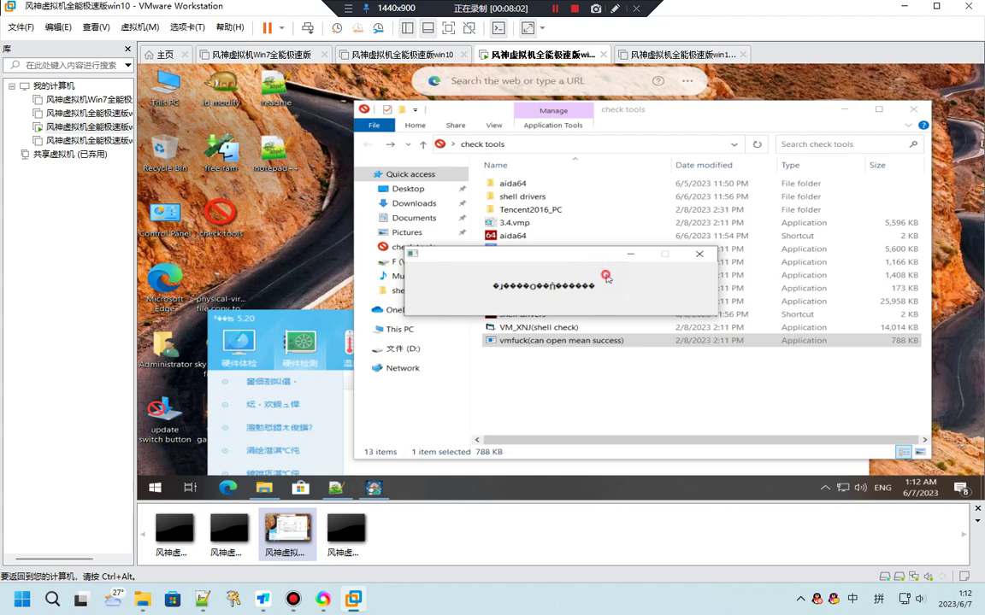
pyautogui.click(699, 255)
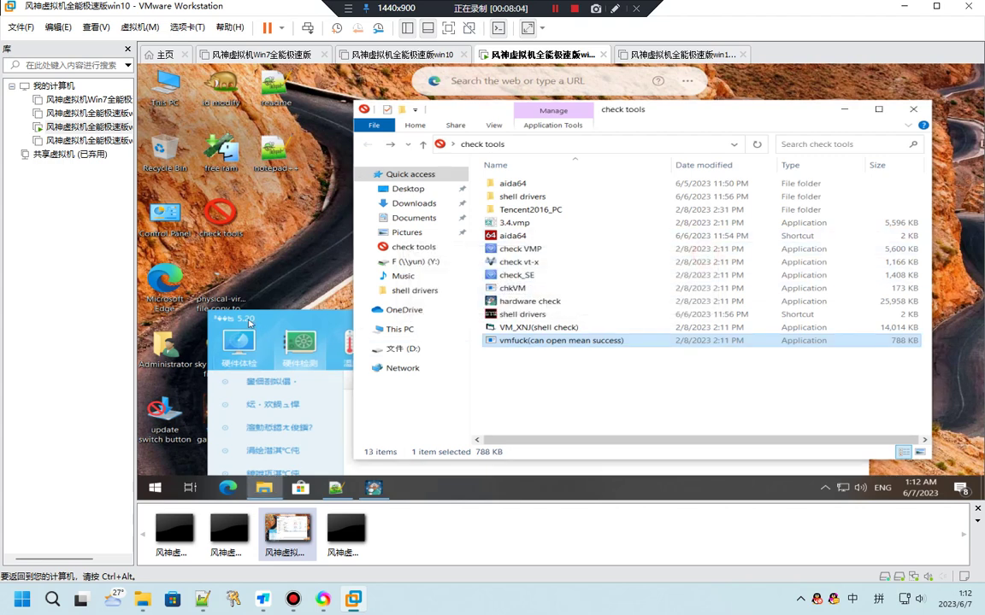
pyautogui.click(251, 323)
pyautogui.moveTo(515, 338)
pyautogui.mouseDown()
pyautogui.moveTo(443, 161)
pyautogui.moveTo(497, 112)
pyautogui.moveTo(635, 323)
pyautogui.moveTo(614, 299)
pyautogui.moveTo(577, 112)
pyautogui.mouseUp()
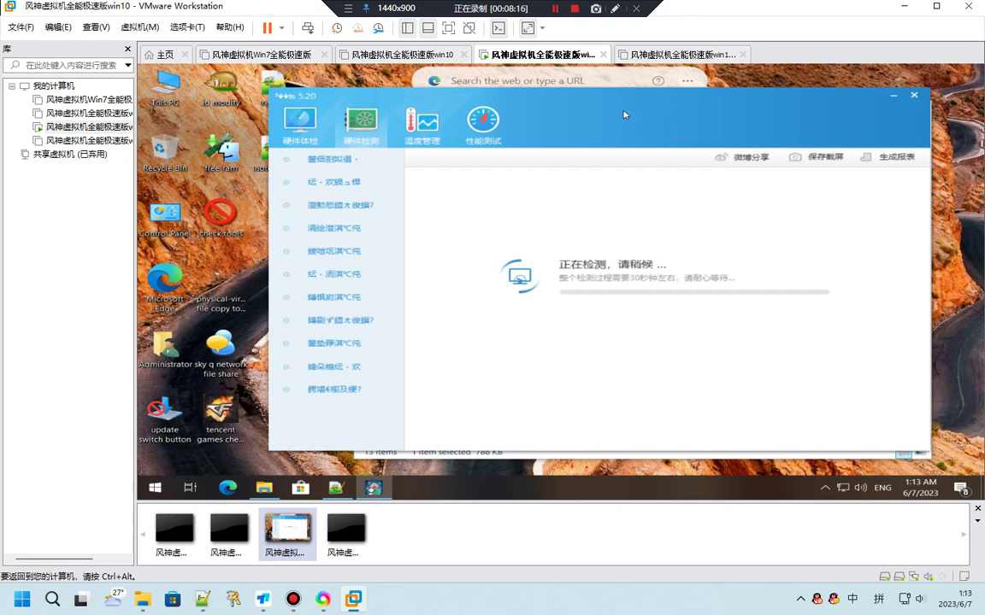
pyautogui.click(914, 96)
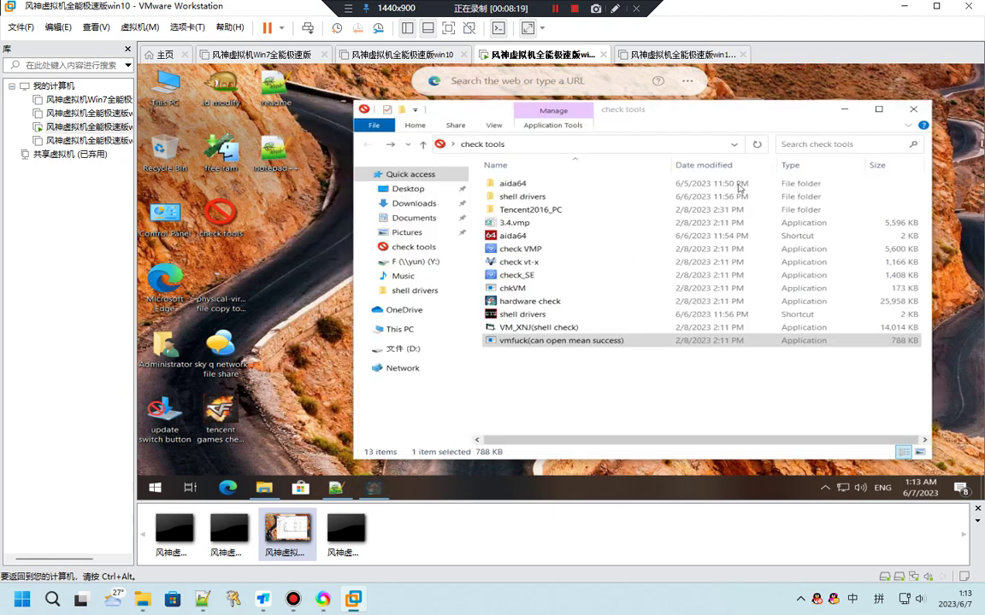
# Launch AIDA64 and view the Computer Summary and Operating System properties
pyautogui.doubleClick(524, 237)
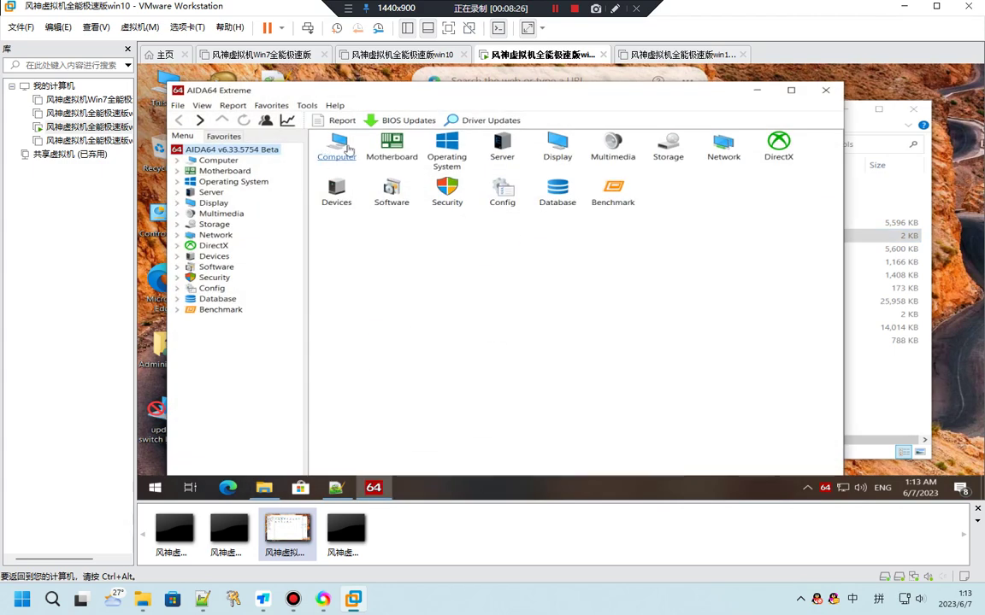
pyautogui.click(337, 145)
pyautogui.click(238, 173)
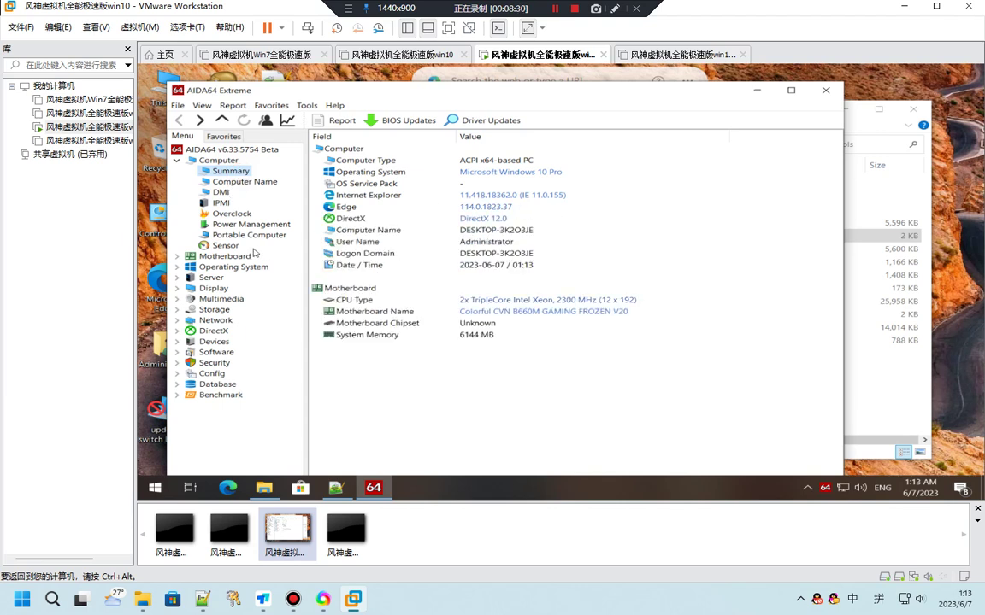
pyautogui.click(218, 267)
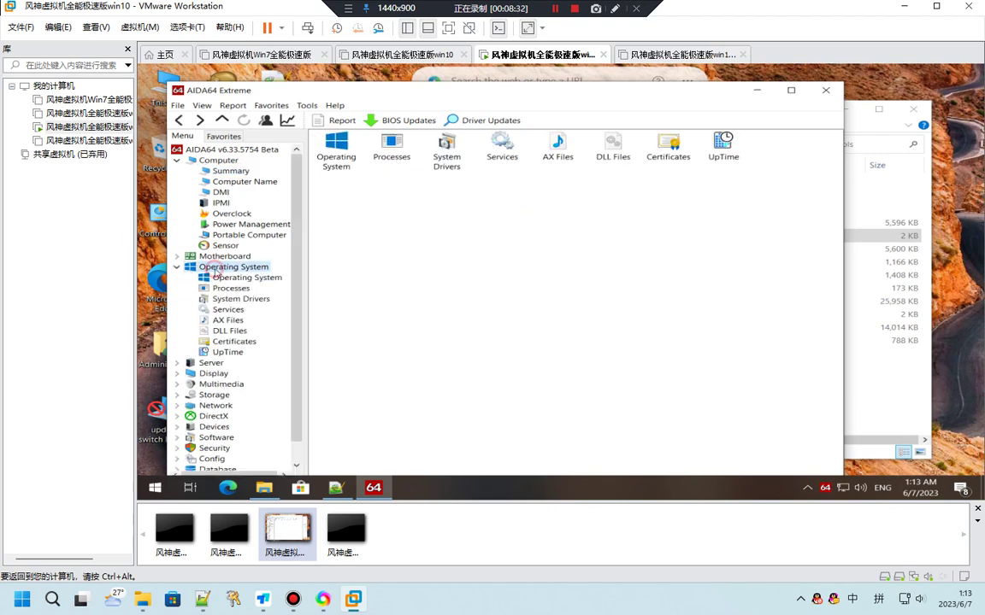
pyautogui.click(336, 148)
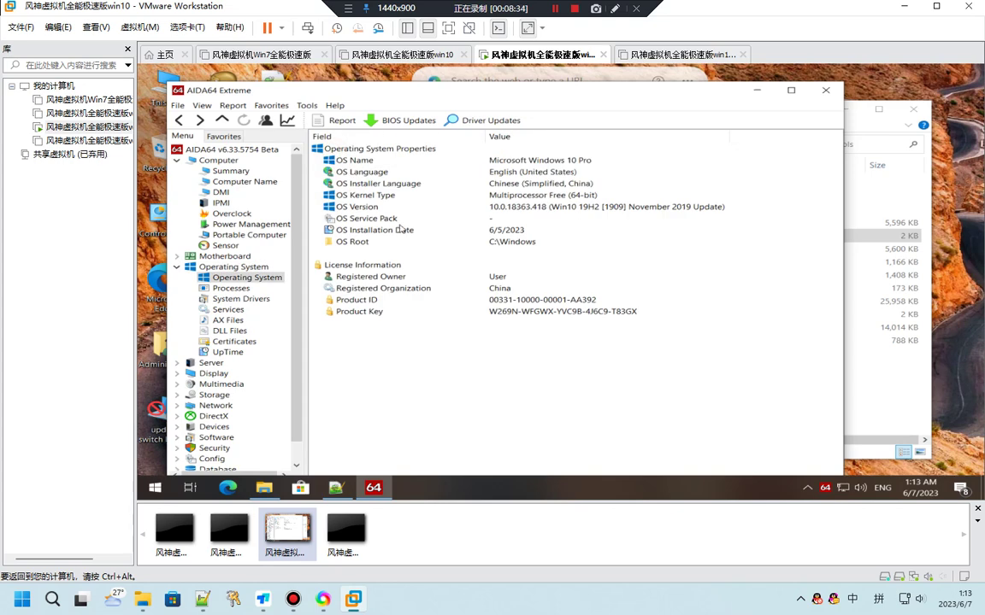
pyautogui.click(486, 184)
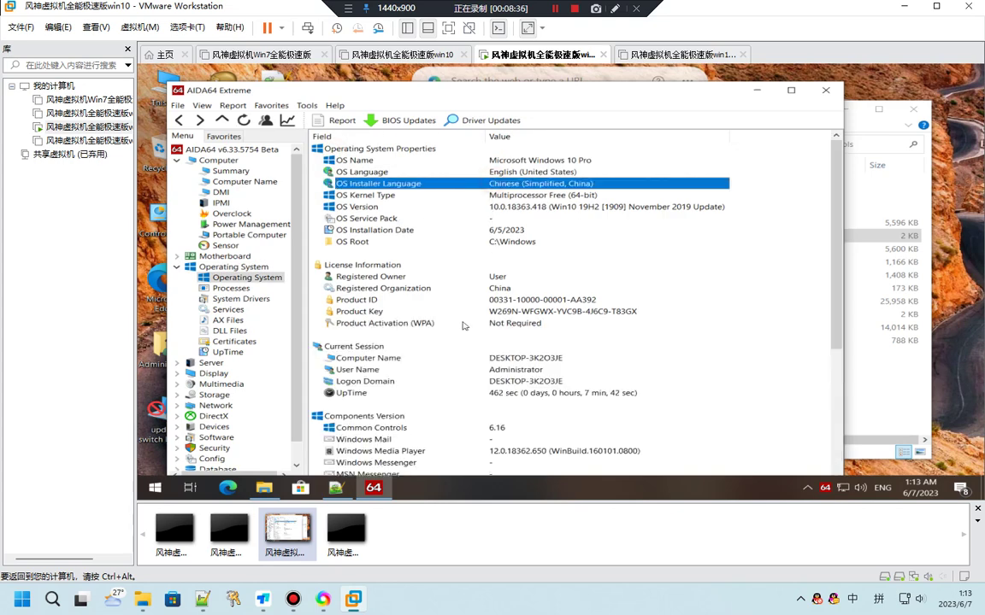
pyautogui.scroll(-6, 374, 348)
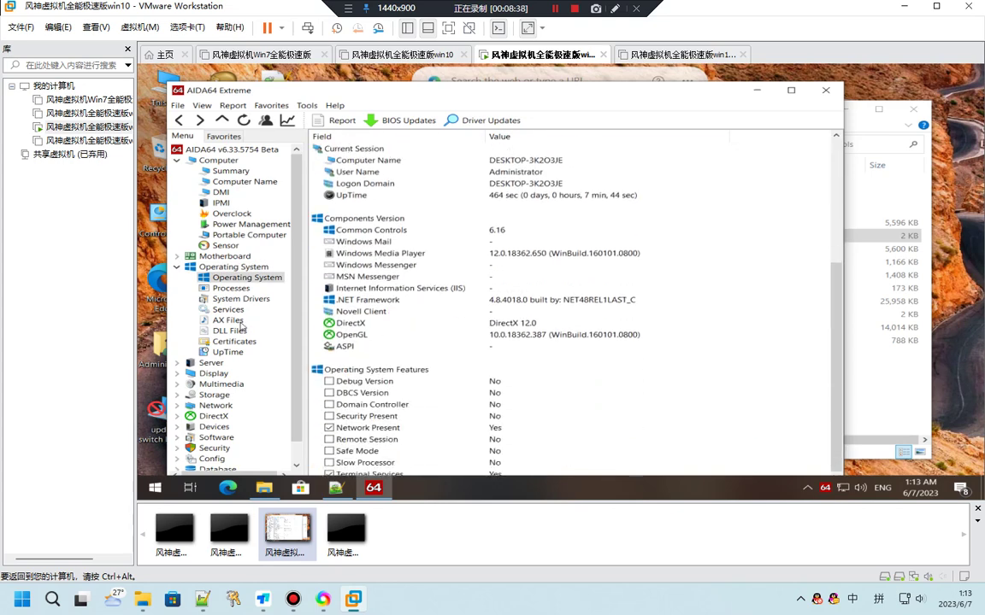
pyautogui.scroll(-1, 241, 328)
# Expand DirectX in AIDA64 and inspect the DirectX Video graphics card details
pyautogui.click(221, 366)
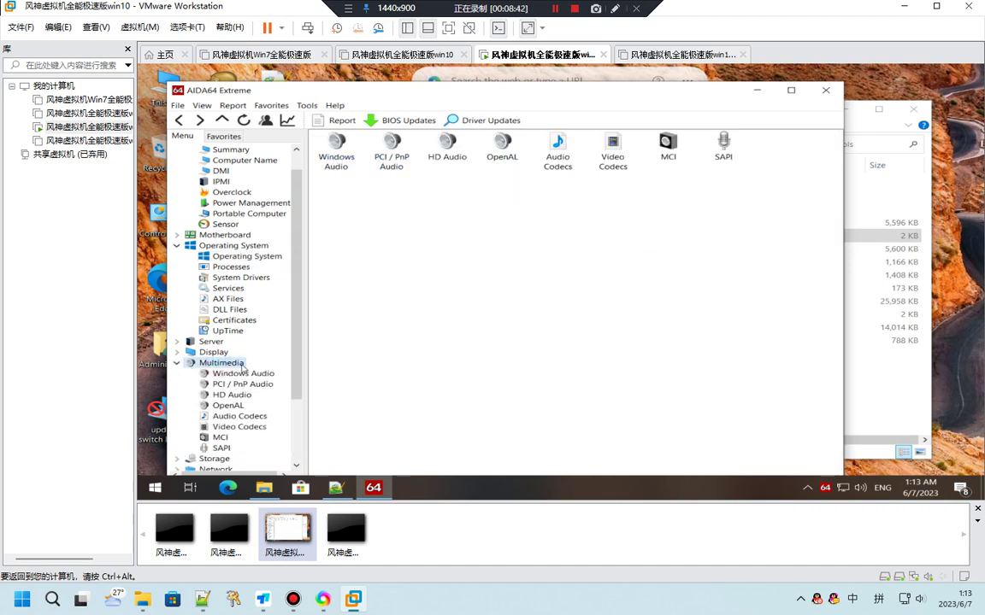
pyautogui.scroll(-3, 242, 373)
pyautogui.click(214, 395)
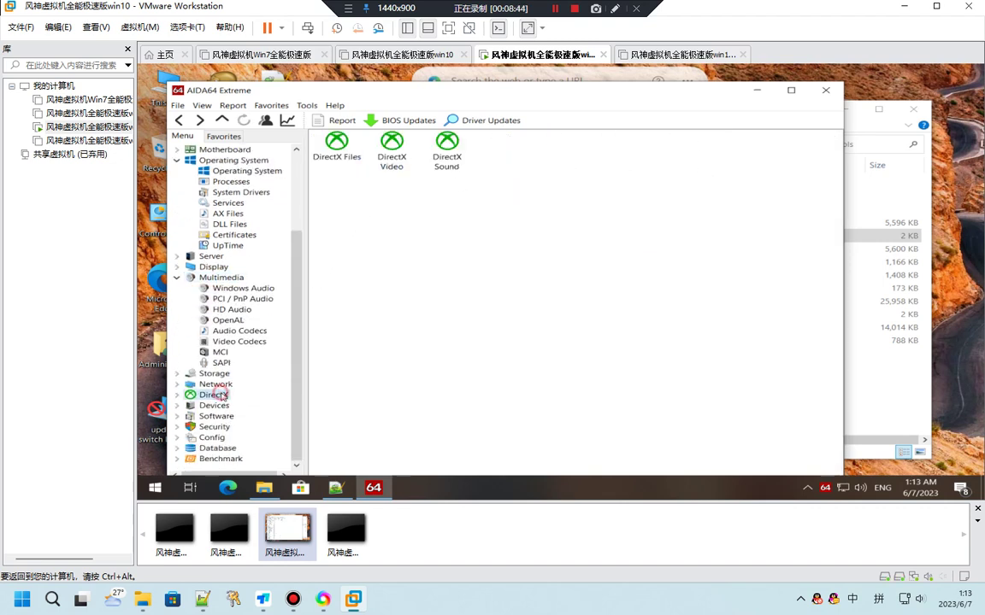
pyautogui.click(216, 384)
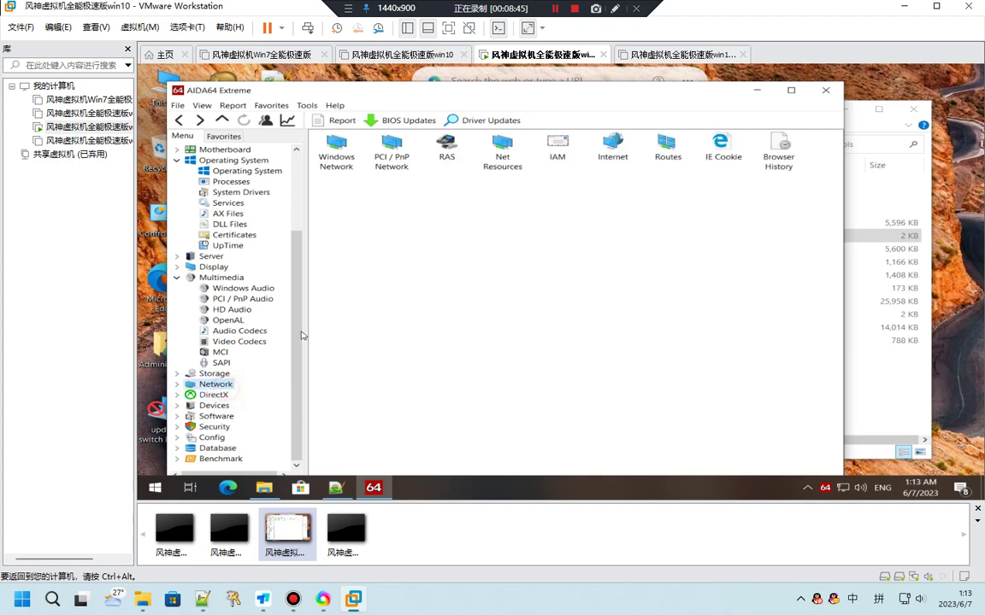
pyautogui.doubleClick(216, 396)
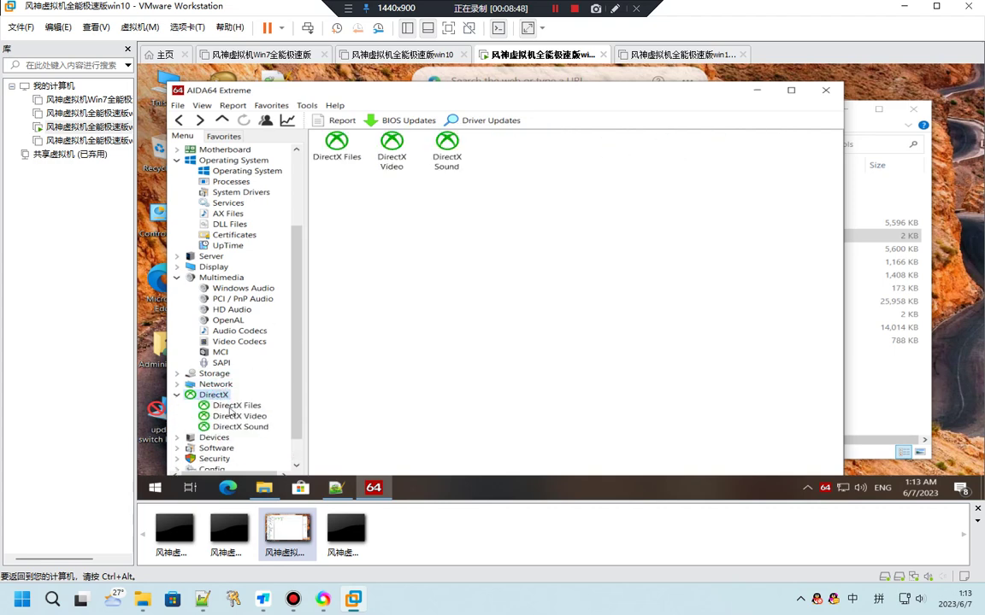
pyautogui.click(230, 407)
pyautogui.click(238, 416)
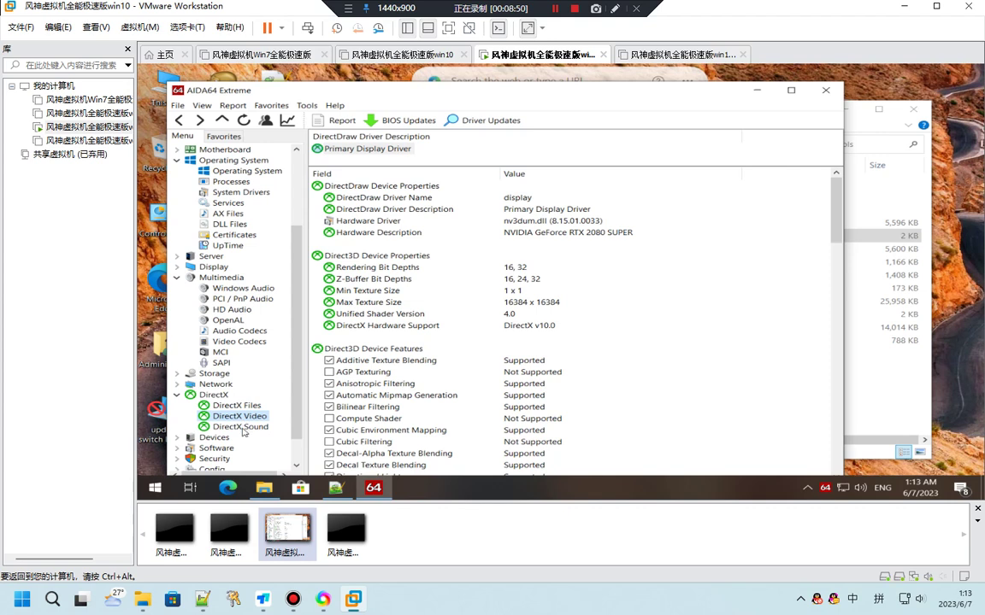
pyautogui.click(525, 232)
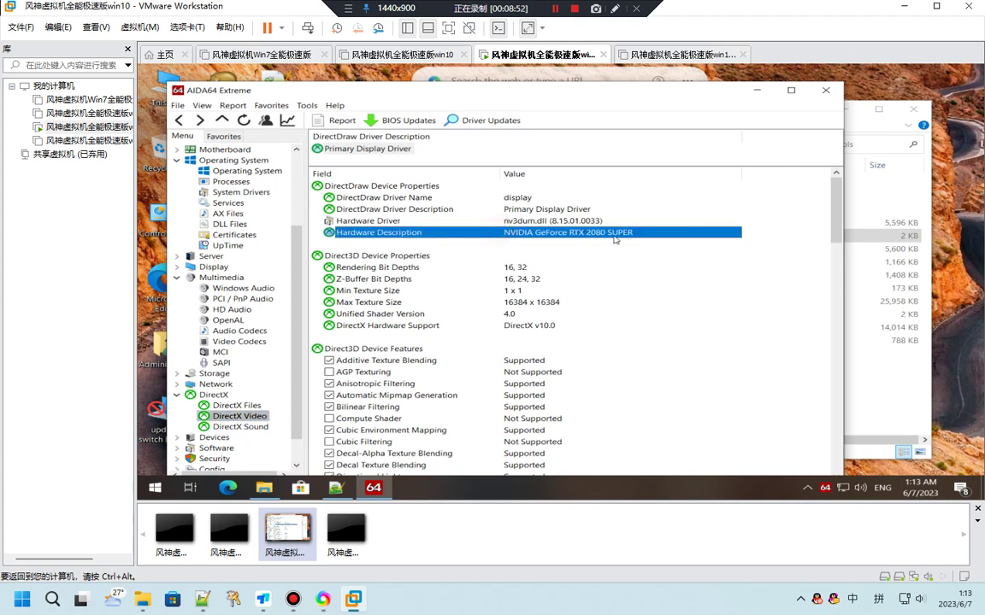
pyautogui.press('Up')
pyautogui.press('Up')
pyautogui.press('Up')
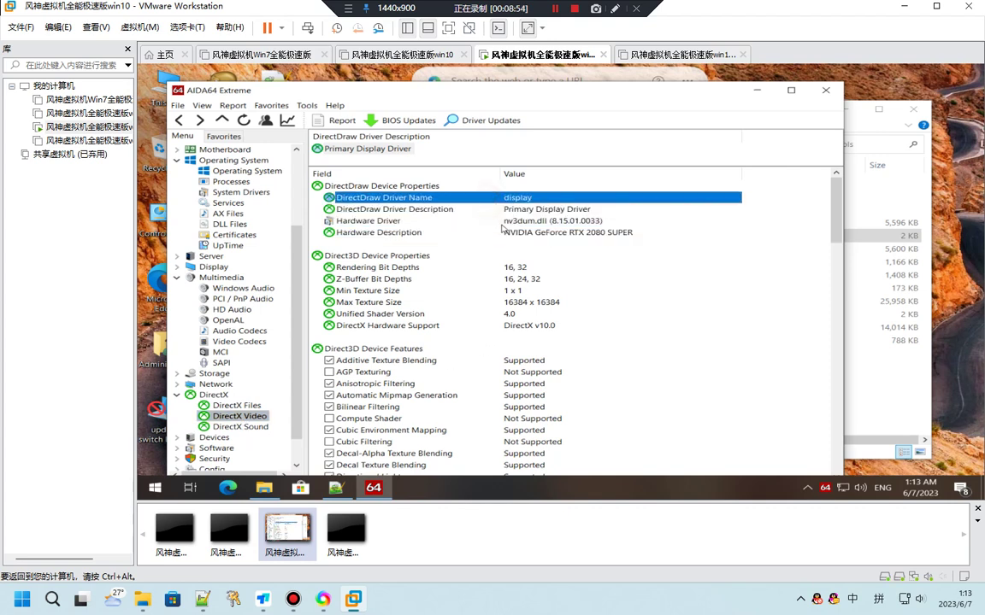
pyautogui.scroll(-18, 520, 322)
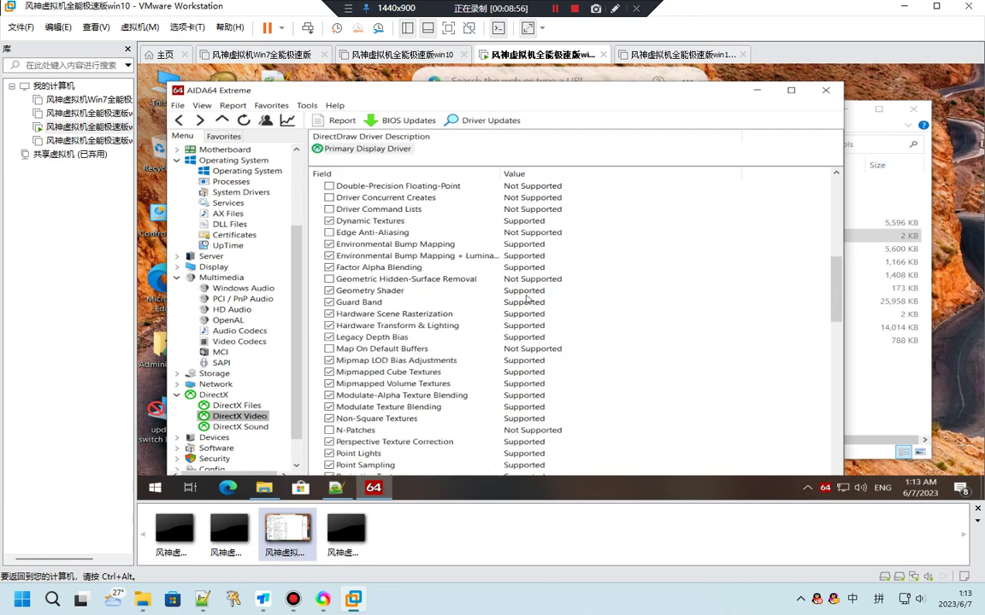
pyautogui.scroll(-5, 528, 298)
# View DirectX Sound, then expand Devices and check Windows Devices and USB Devices
pyautogui.click(241, 427)
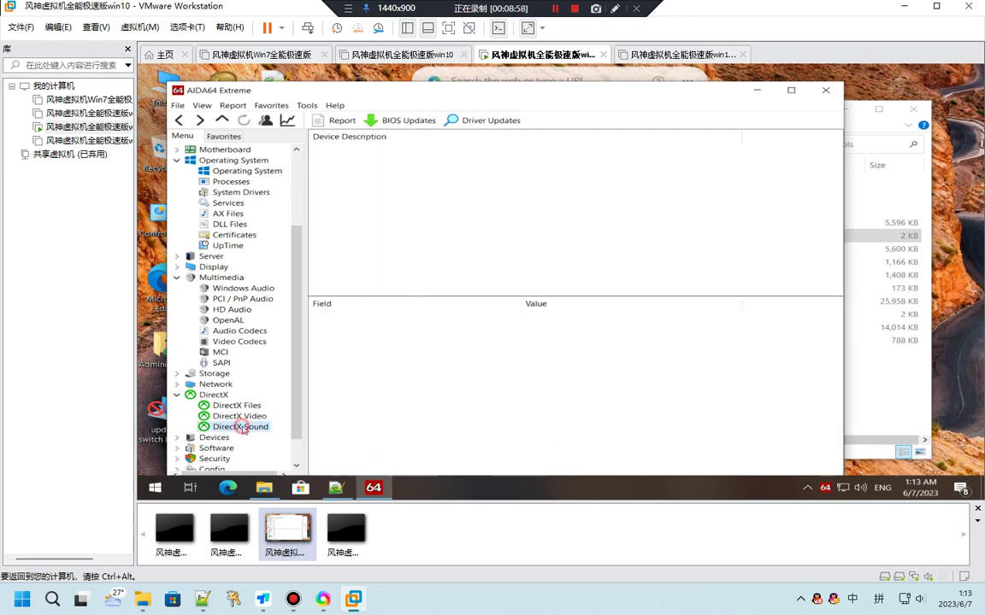
pyautogui.scroll(-1, 449, 304)
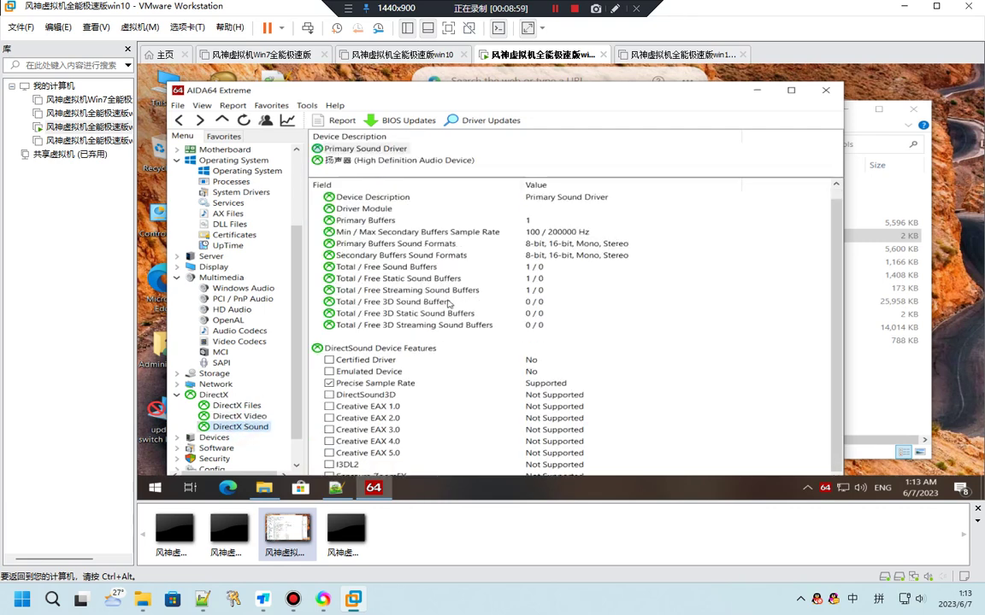
pyautogui.doubleClick(213, 437)
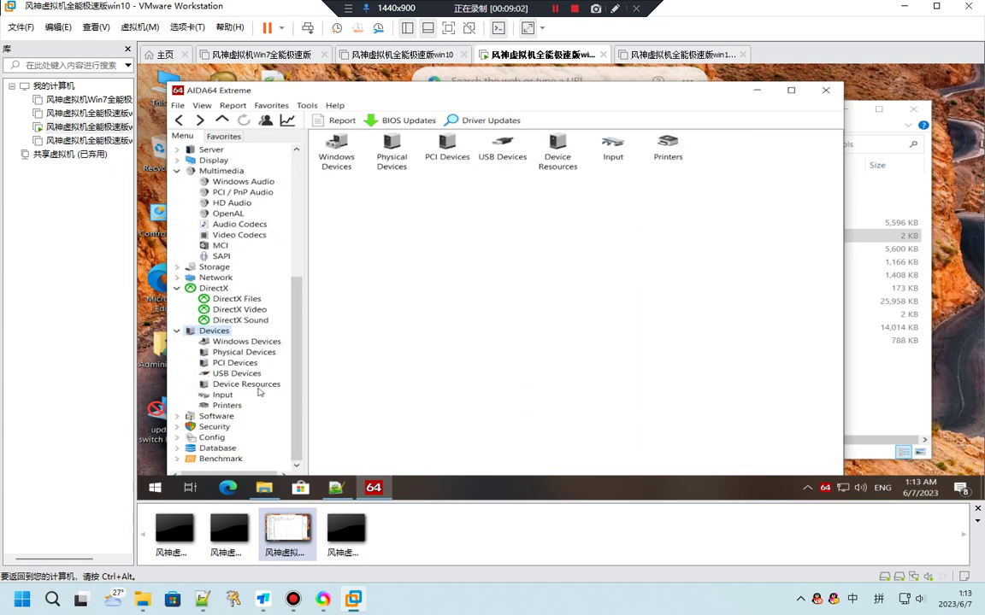
pyautogui.click(247, 342)
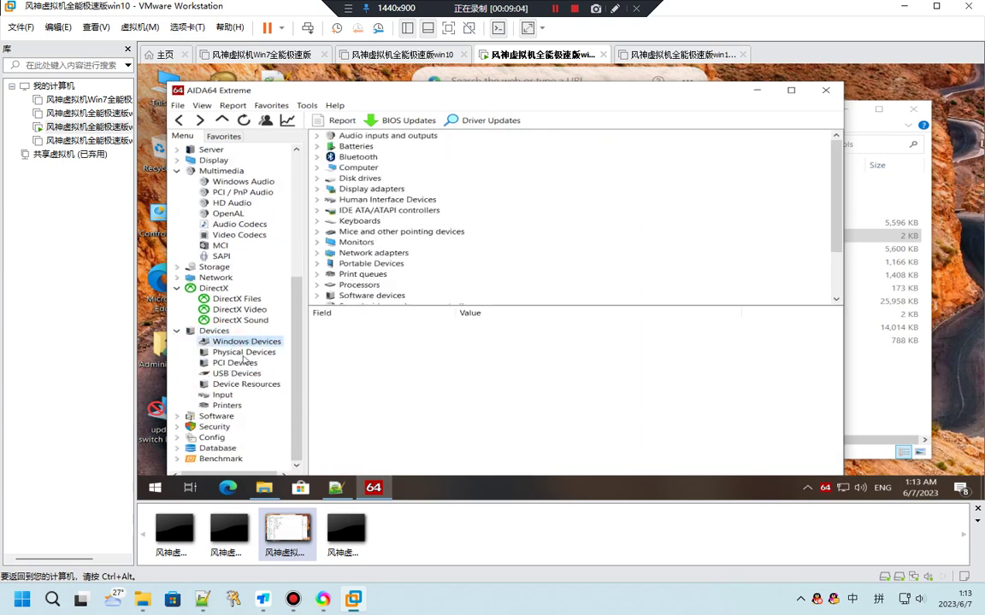
pyautogui.click(236, 373)
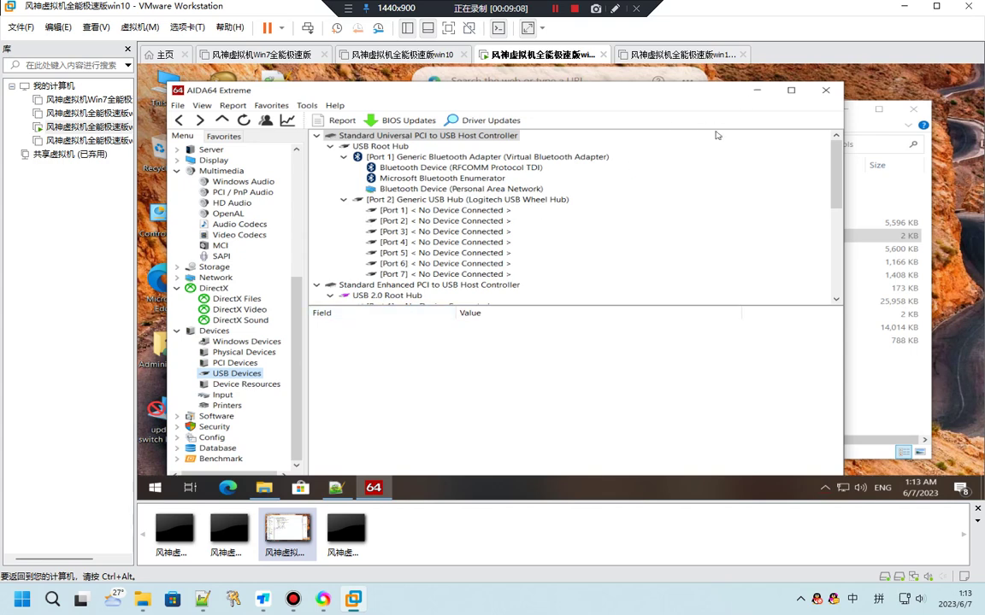
# Close AIDA64 and the check tools folder, then restore the VMware window to a smaller size
pyautogui.click(826, 90)
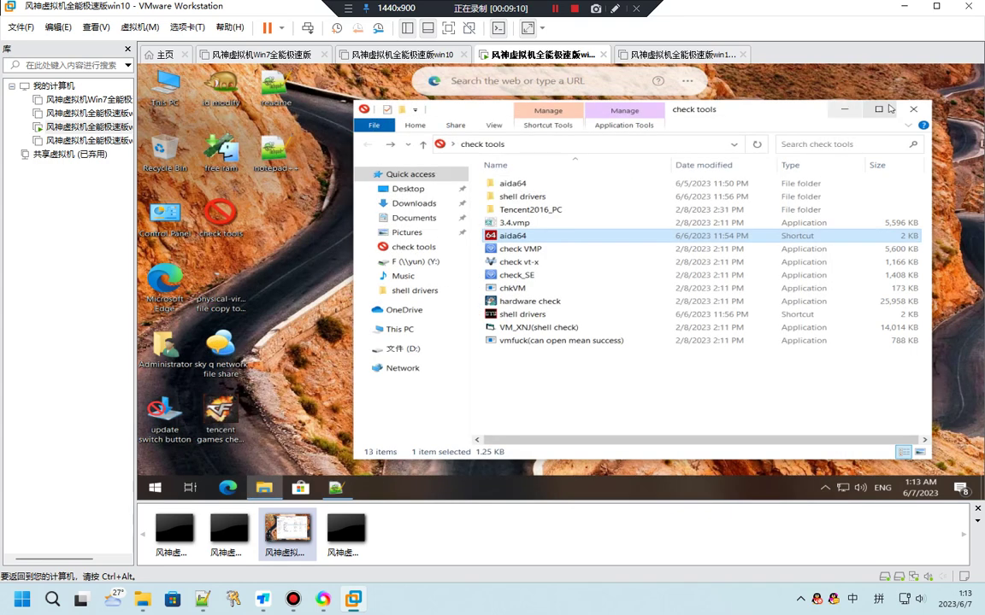
pyautogui.click(913, 110)
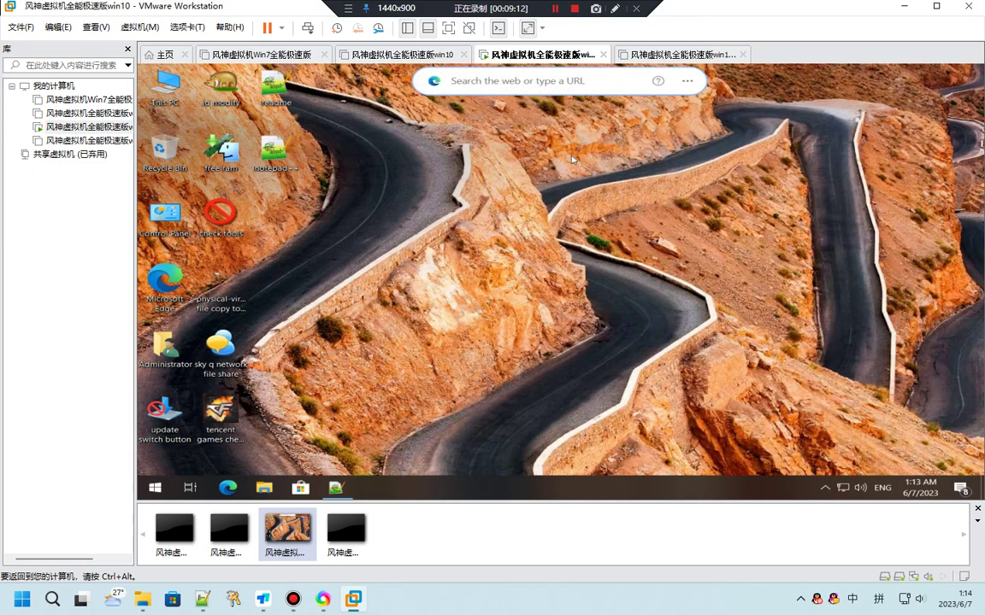
pyautogui.click(283, 311)
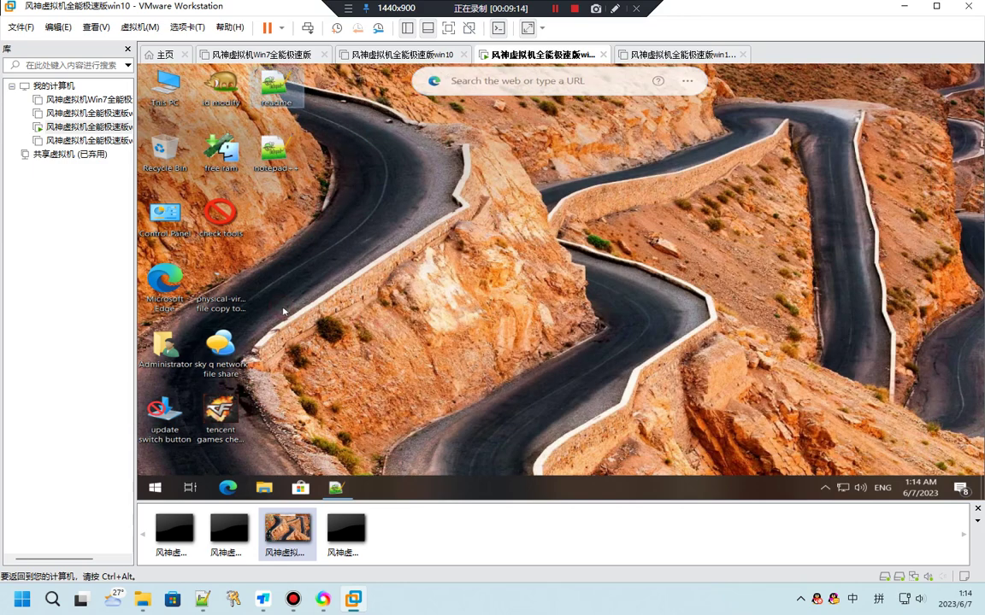
pyautogui.moveTo(197, 12); pyautogui.dragTo(482, 63)
# In the Notepad++ update log, add a new line 'when you first run it. youcan red readme.txt'
pyautogui.click(500, 308)
pyautogui.click(204, 362)
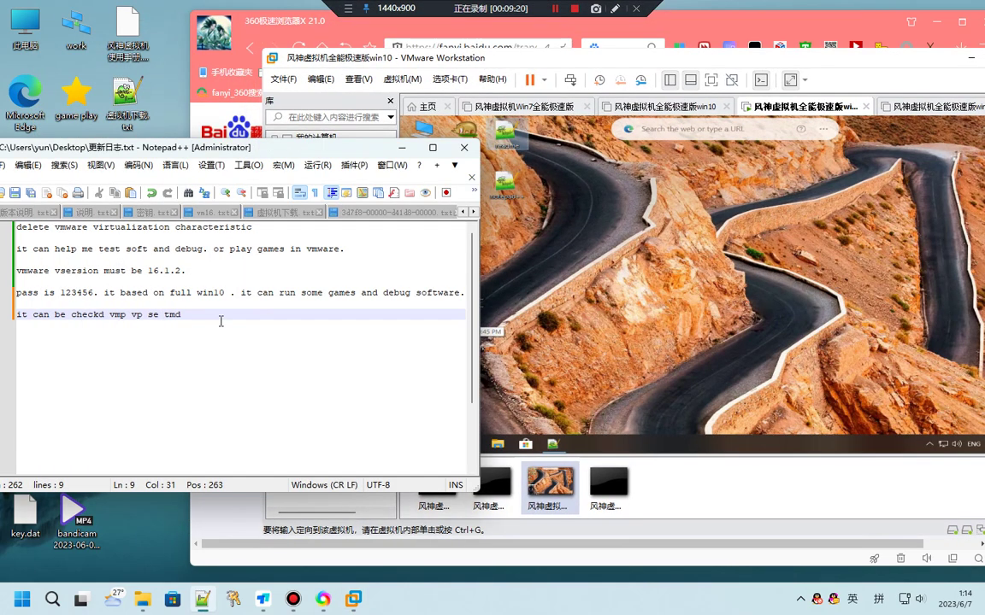
pyautogui.press('Return')
pyautogui.press('Return')
pyautogui.write('when y')
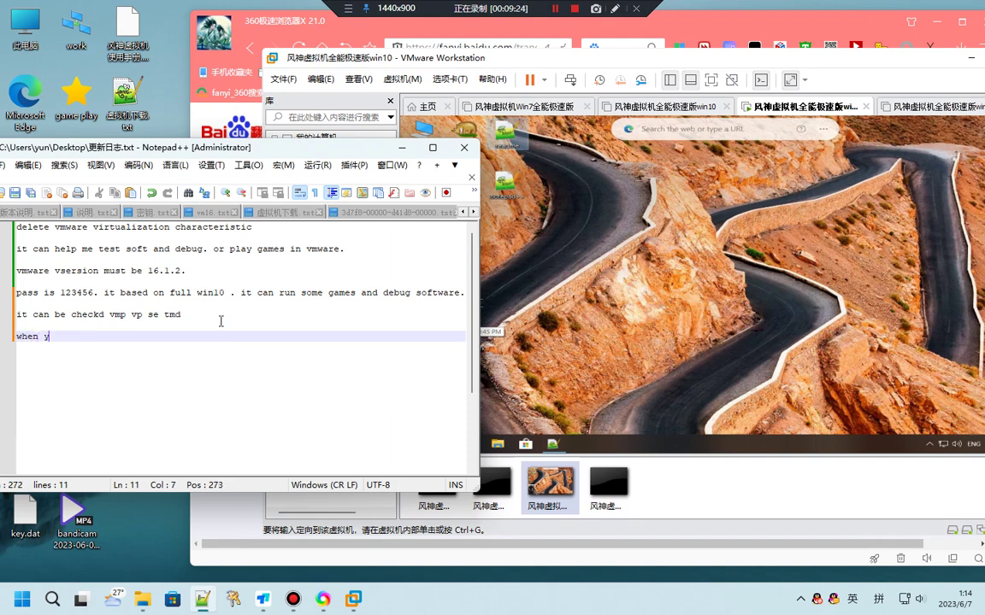
pyautogui.write('ou f')
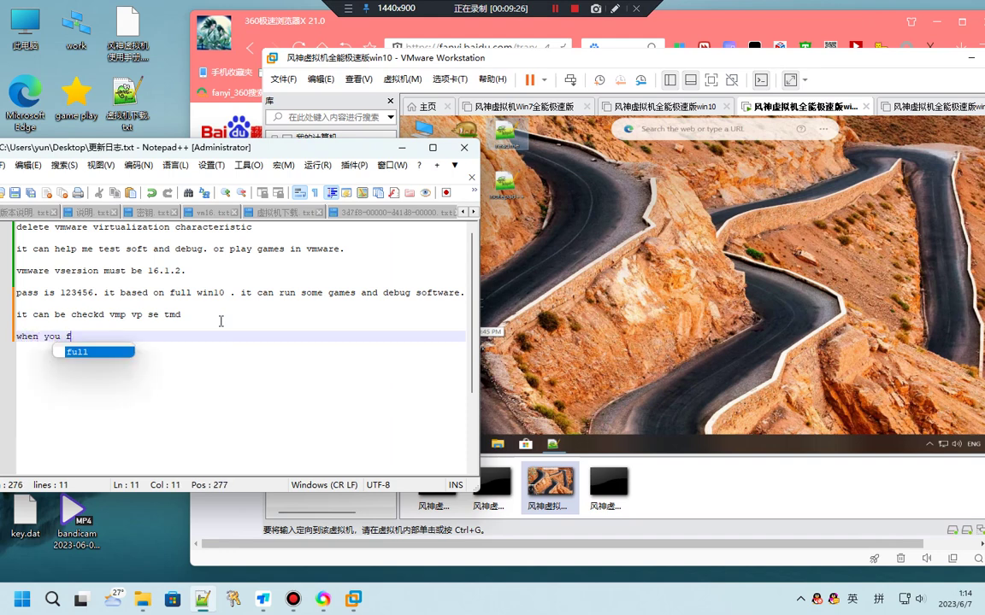
pyautogui.write('ir')
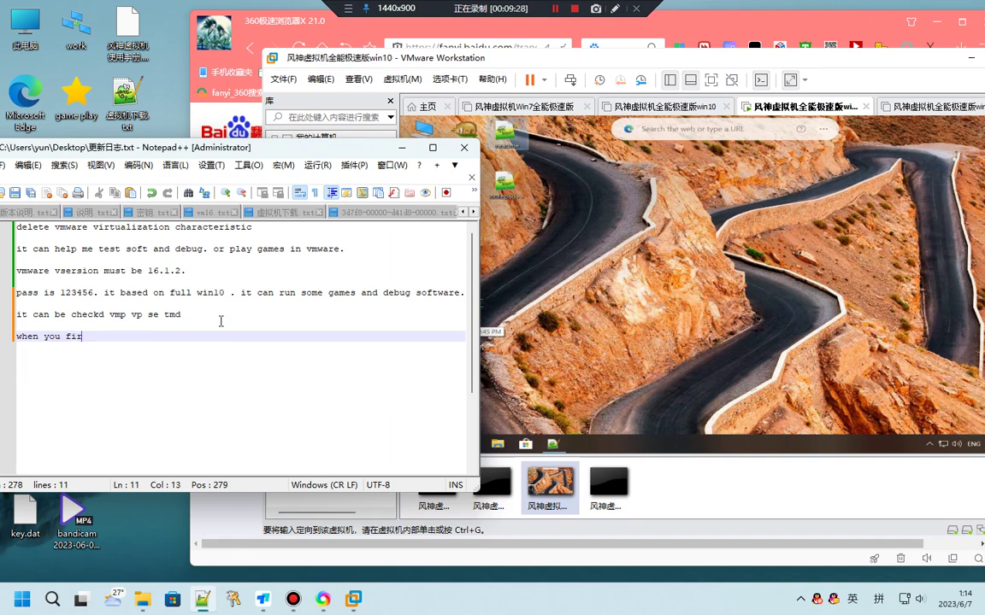
pyautogui.write('st')
pyautogui.write(' us')
pyautogui.write('eun')
pyautogui.press('BackSpace')
pyautogui.press('BackSpace')
pyautogui.write('run it. you')
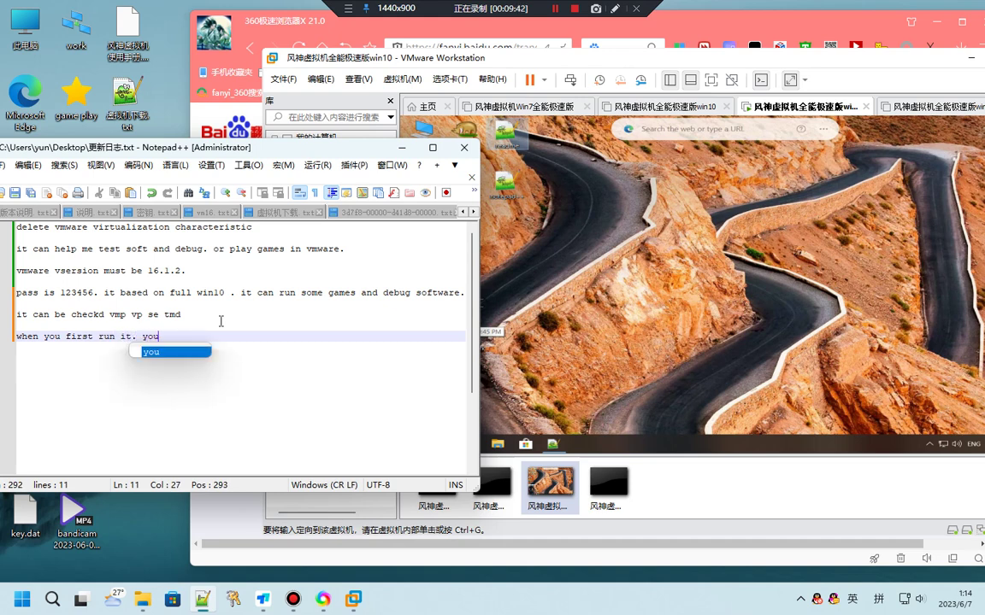
pyautogui.write('can red')
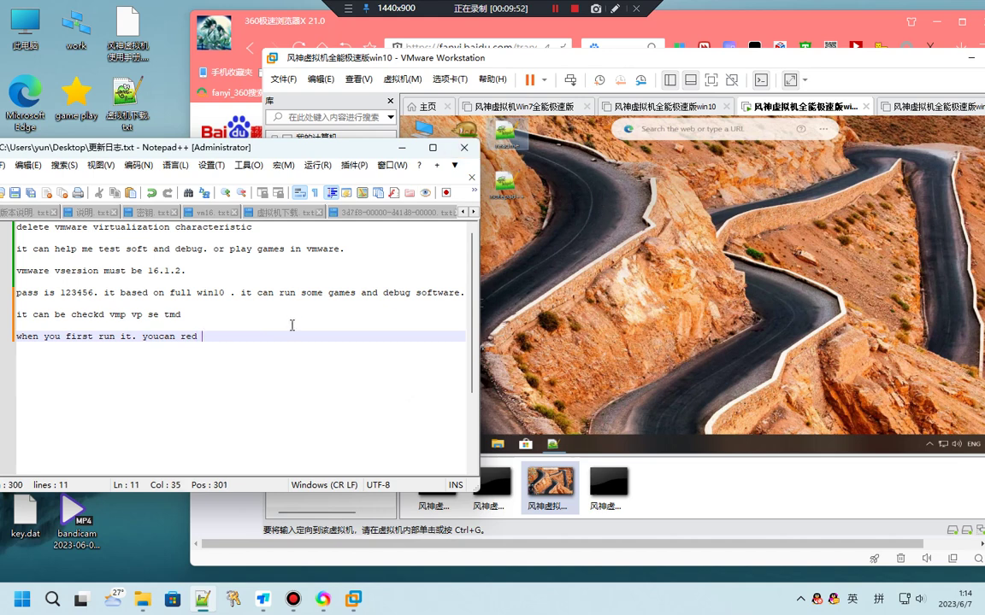
pyautogui.write('red')
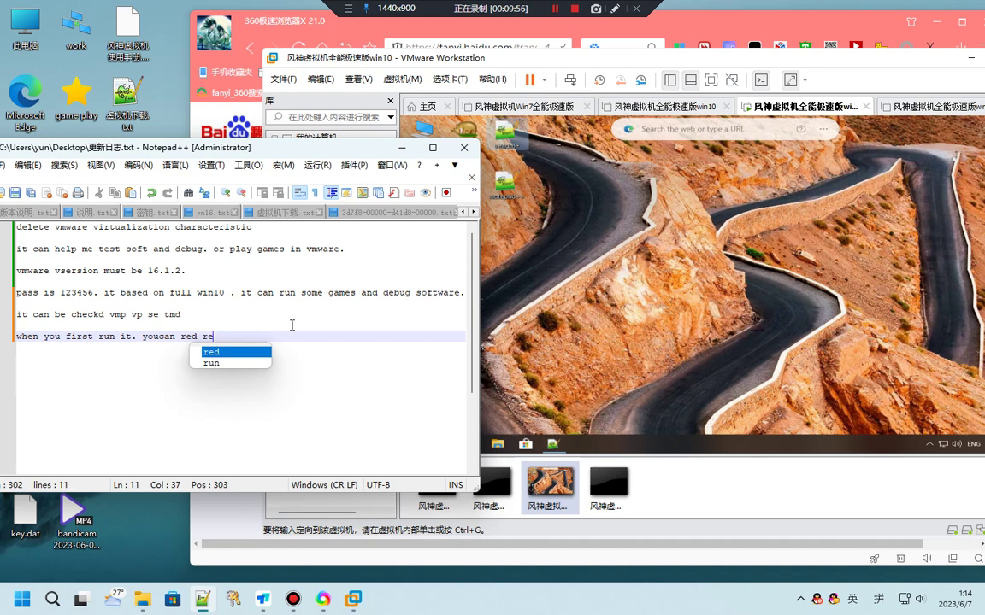
pyautogui.press('BackSpace')
pyautogui.write('adme')
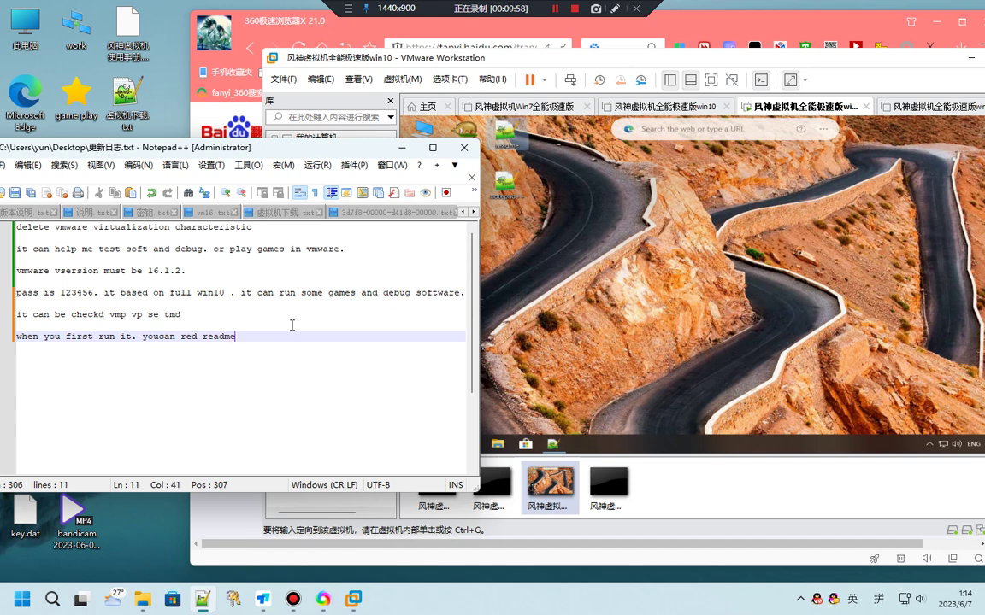
pyautogui.write('.txt')
# Open readme.txt on the guest desktop and position its window to read it
pyautogui.click(571, 183)
pyautogui.doubleClick(534, 141)
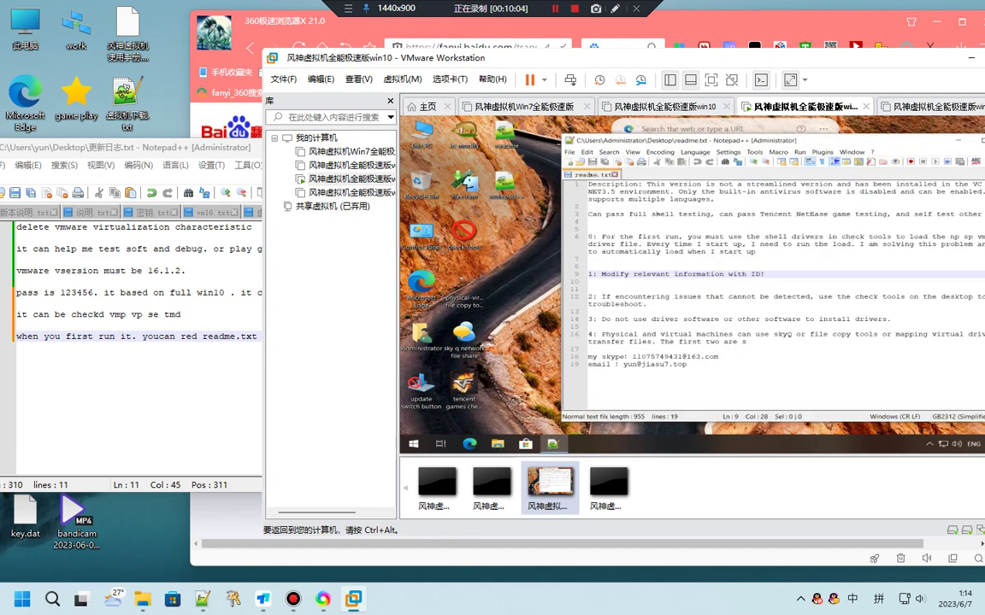
pyautogui.moveTo(658, 141); pyautogui.dragTo(555, 141)
# End the Notepad++ note line with a full stop, then close the guest's readme.txt window
pyautogui.hotkey('ctrl', 'alt')
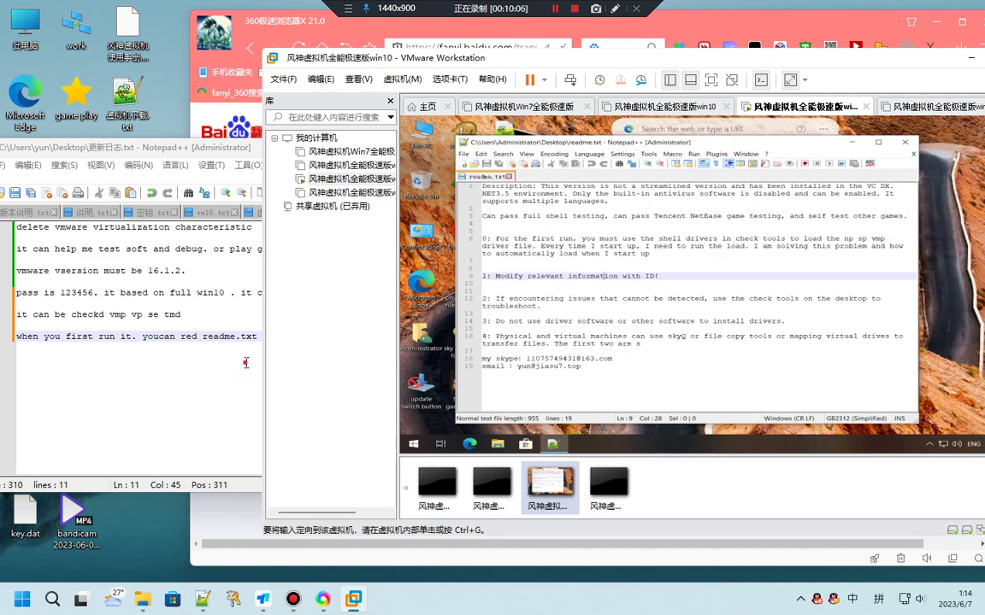
pyautogui.click(272, 342)
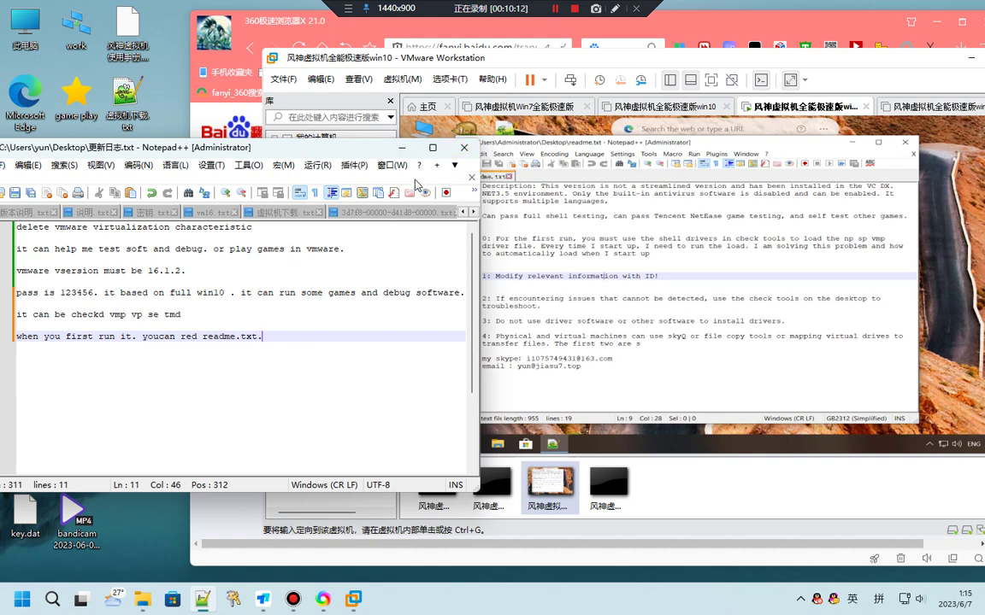
pyautogui.click(350, 156)
pyautogui.click(548, 140)
pyautogui.click(905, 143)
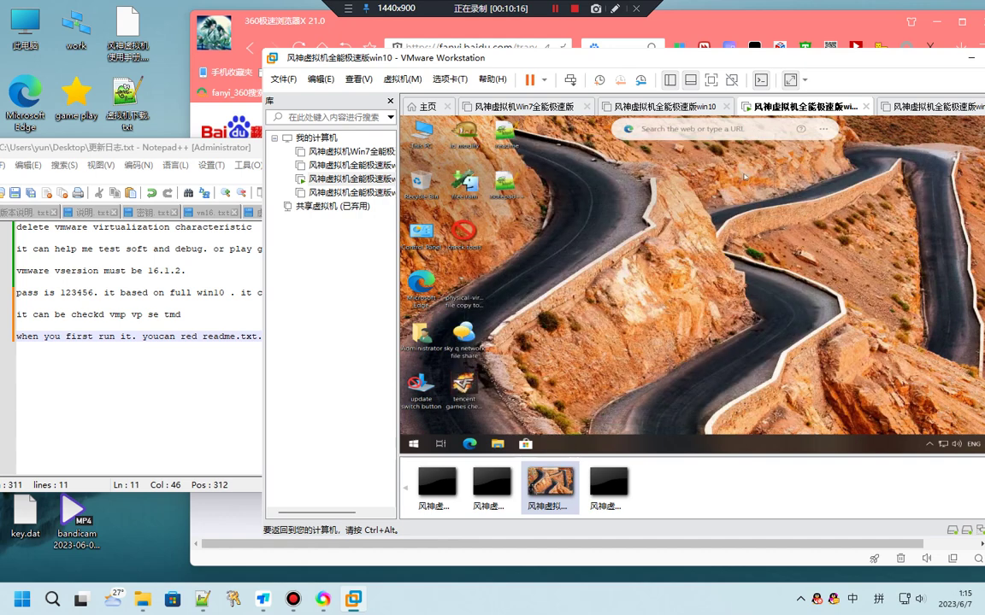